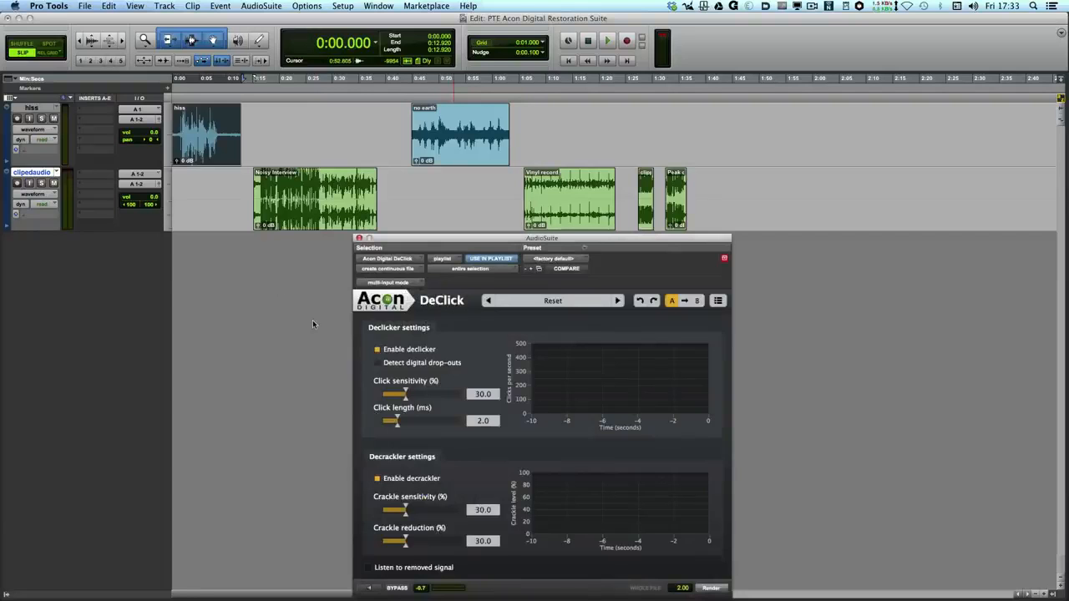
# Open the Acon Digital DeNoise AudioSuite plug-in for the selected hiss clip.
pyautogui.click(262, 6)
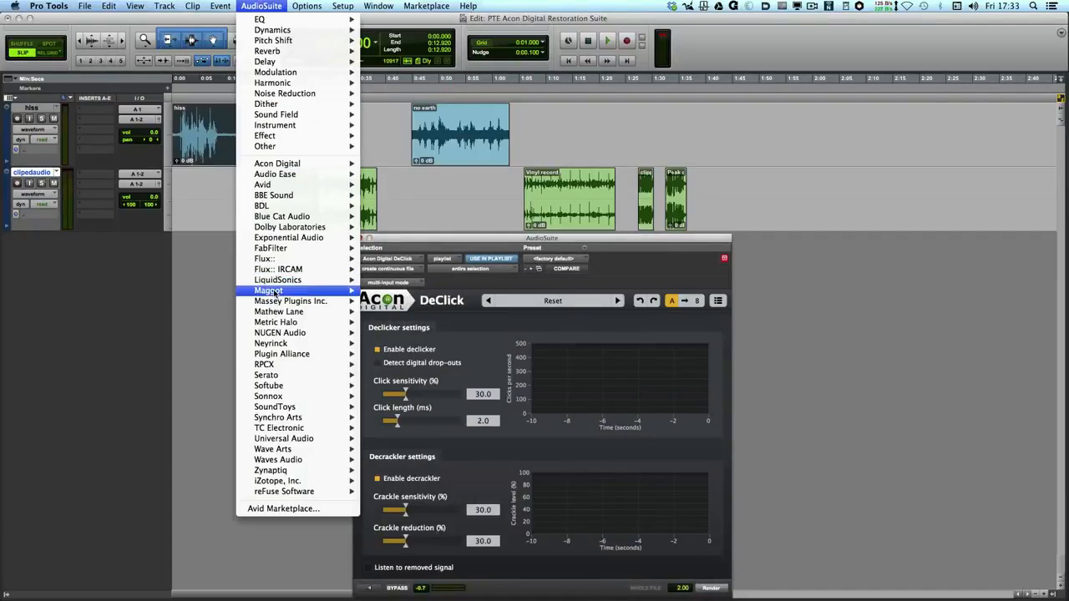
pyautogui.moveTo(276, 166)
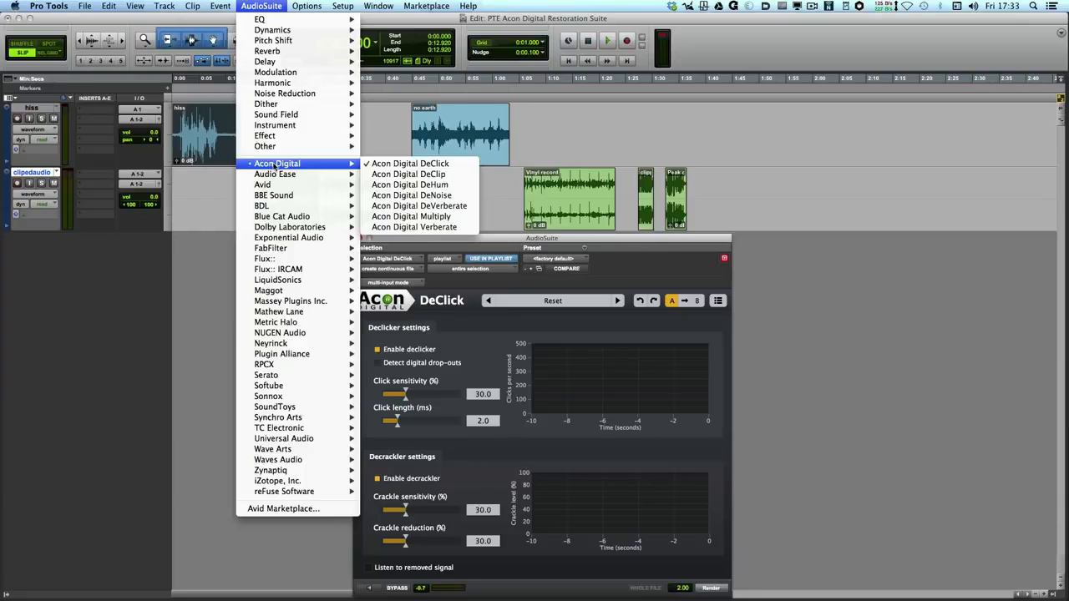
pyautogui.click(409, 195)
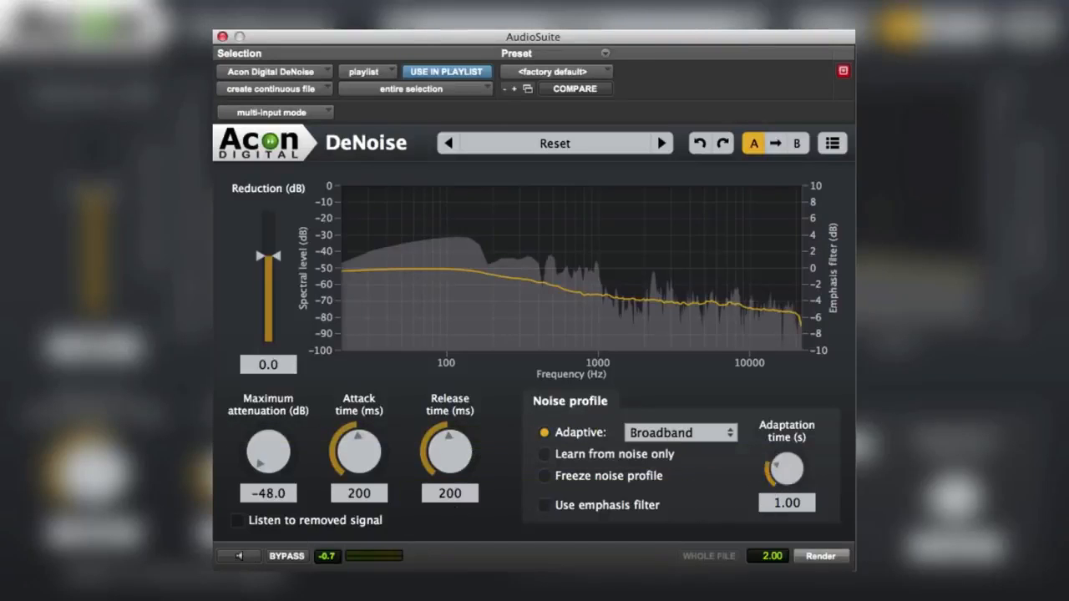
# Preview the hiss clip while setting the noise reduction to about 5.5 dB and the maximum attenuation to about -19.6 dB.
pyautogui.click(240, 559)
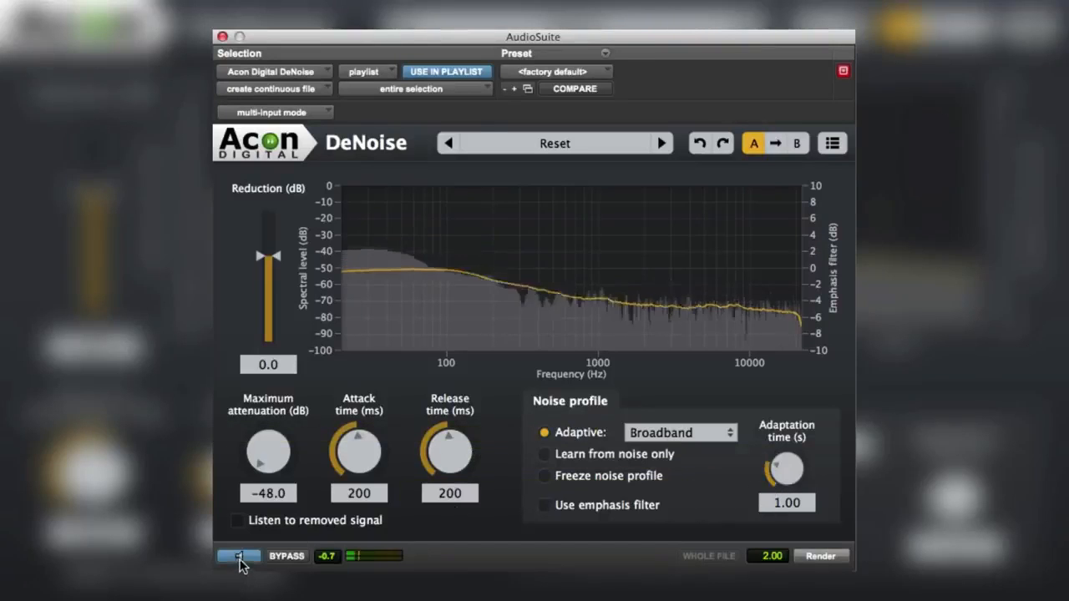
pyautogui.moveTo(261, 262); pyautogui.dragTo(260, 240)
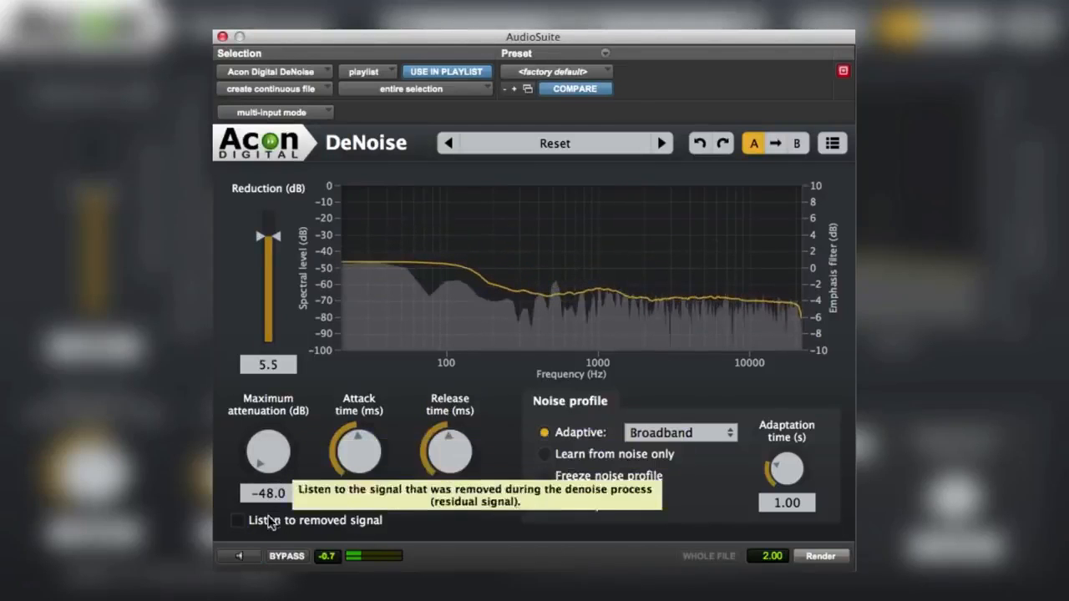
pyautogui.click(253, 555)
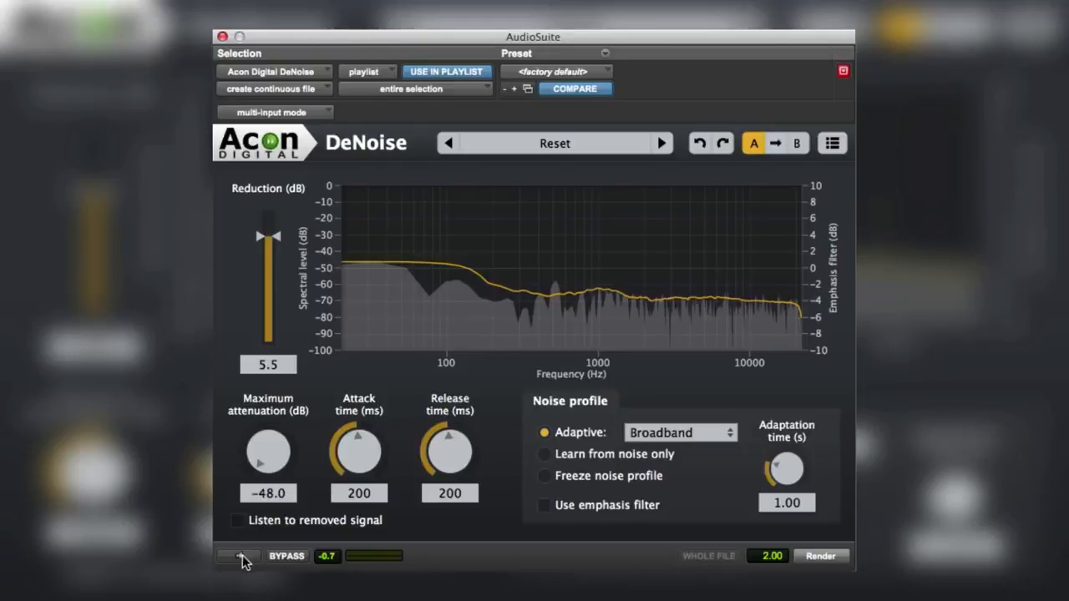
pyautogui.click(238, 557)
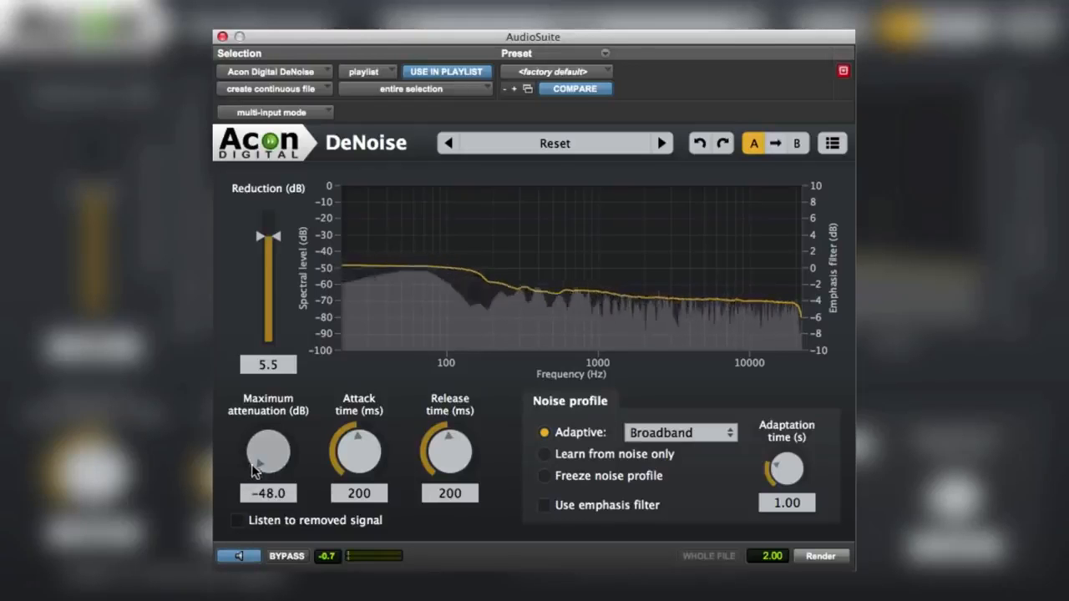
pyautogui.moveTo(256, 468); pyautogui.dragTo(344, 306)
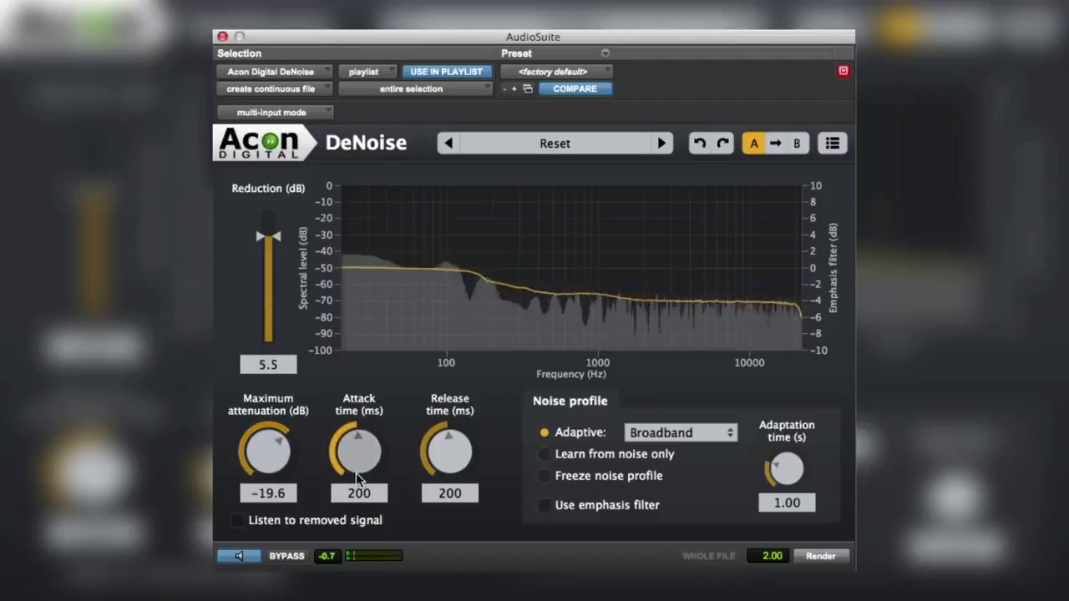
# Shorten the DeNoise attack time to about 60 ms and the release time to about 62 ms.
pyautogui.moveTo(355, 471); pyautogui.dragTo(355, 454)
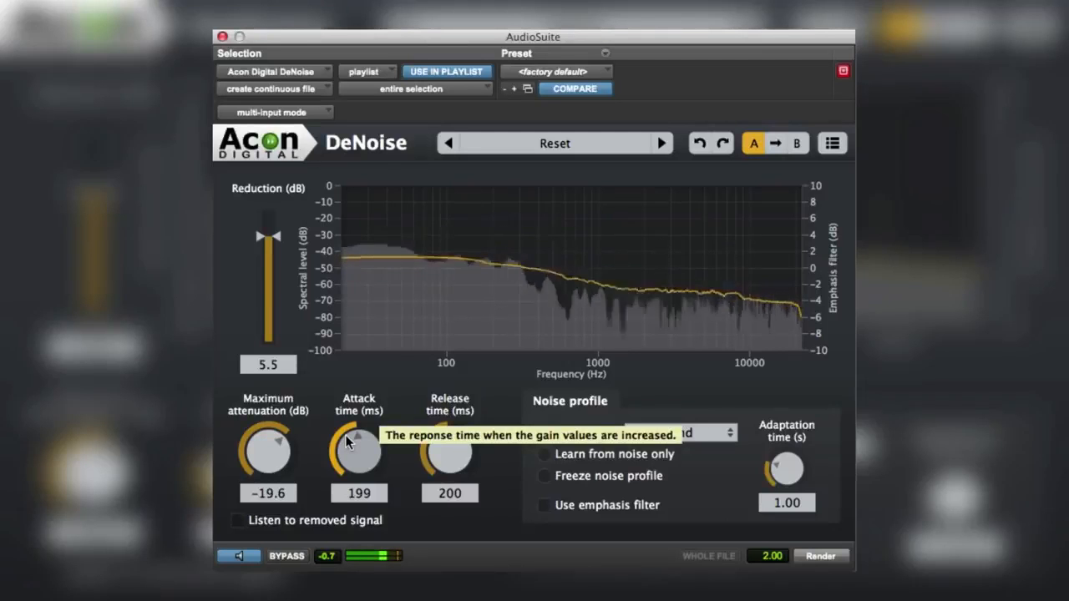
pyautogui.moveTo(346, 437); pyautogui.dragTo(344, 514)
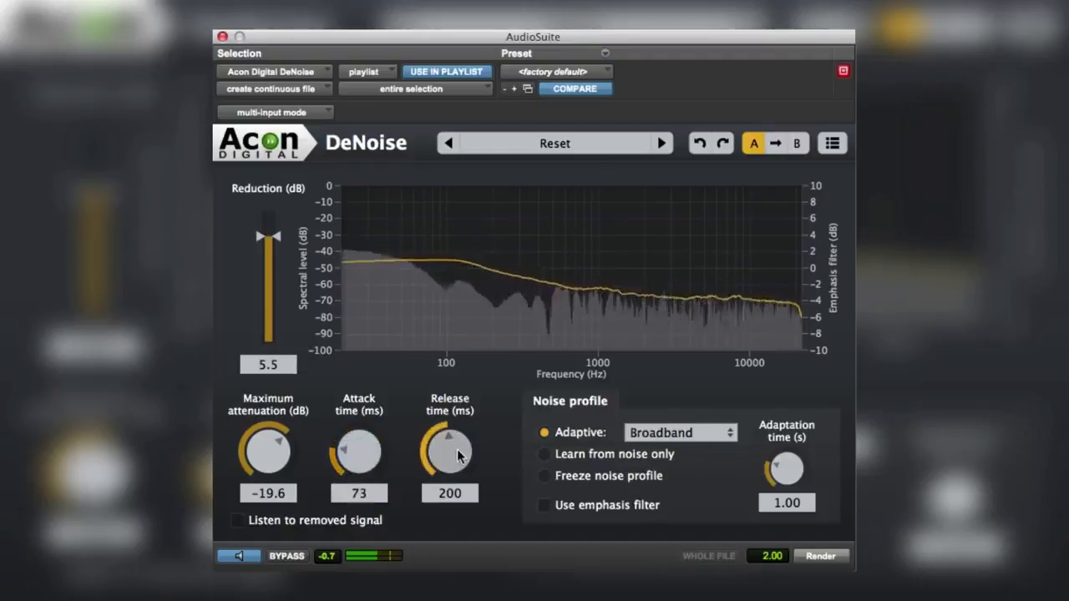
pyautogui.moveTo(450, 452); pyautogui.dragTo(443, 513)
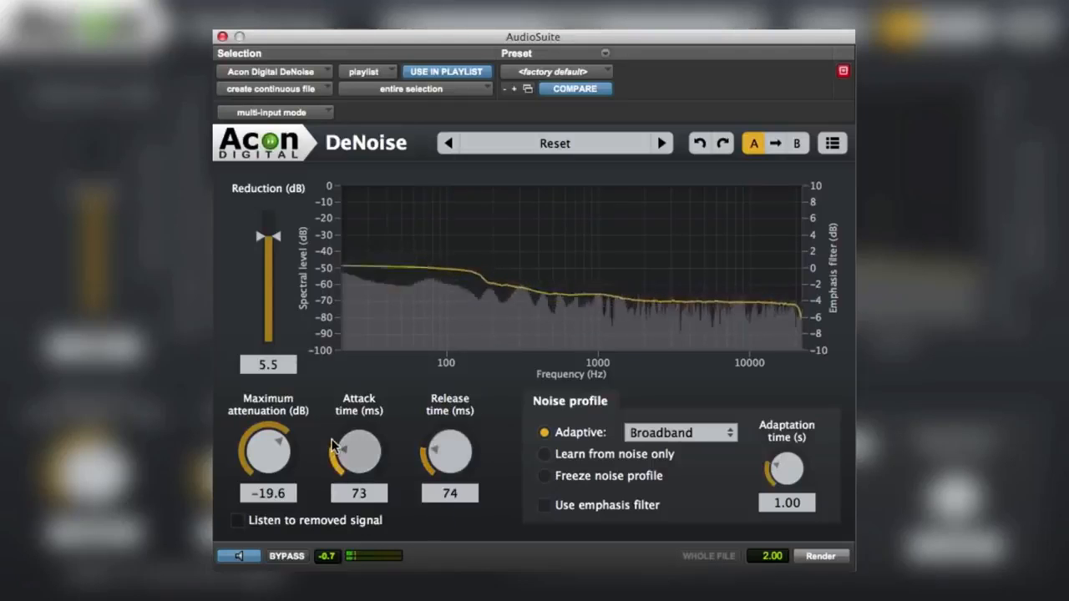
pyautogui.moveTo(338, 449); pyautogui.dragTo(344, 464)
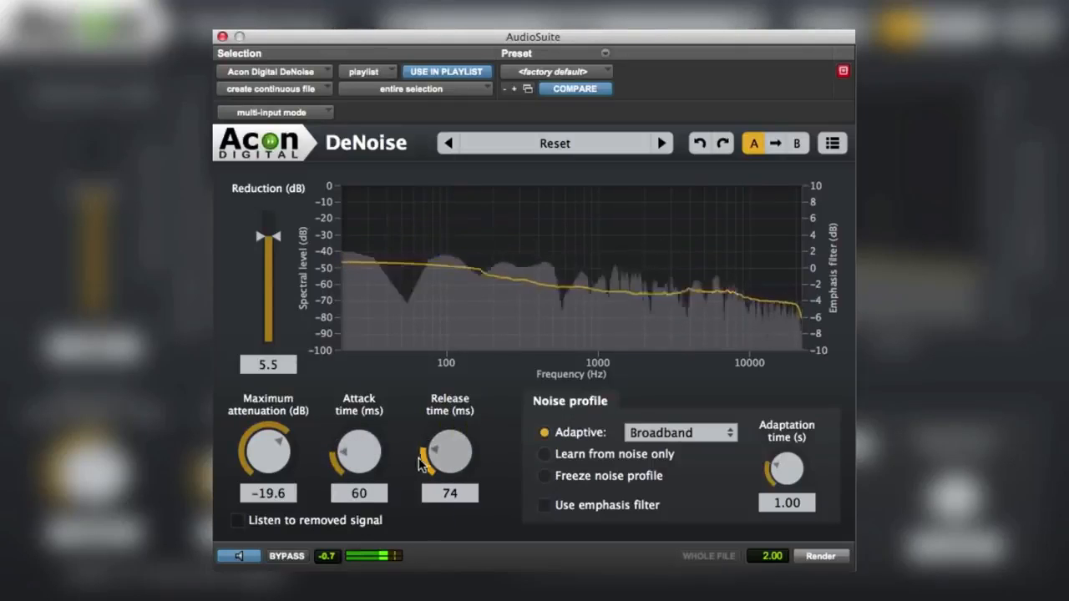
pyautogui.moveTo(433, 458); pyautogui.dragTo(434, 468)
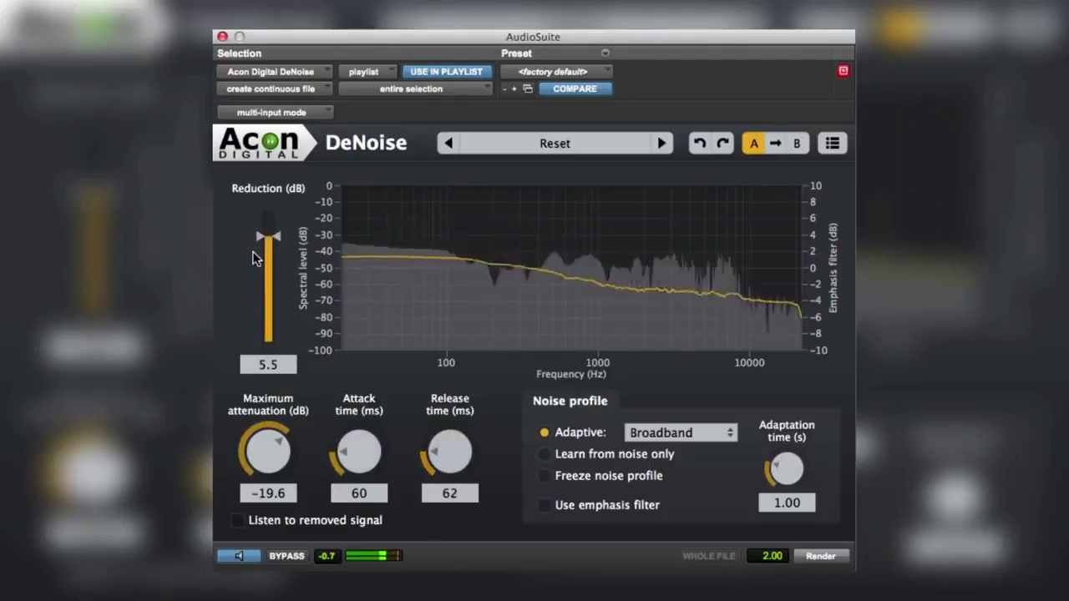
# Refine the reduction to about 3.2 dB and maximum attenuation to about -18.3 dB, and compare the bypassed and processed sound.
pyautogui.moveTo(259, 241)
pyautogui.mouseDown()
pyautogui.moveTo(260, 260)
pyautogui.moveTo(260, 244)
pyautogui.mouseUp()
pyautogui.moveTo(277, 454); pyautogui.dragTo(266, 445)
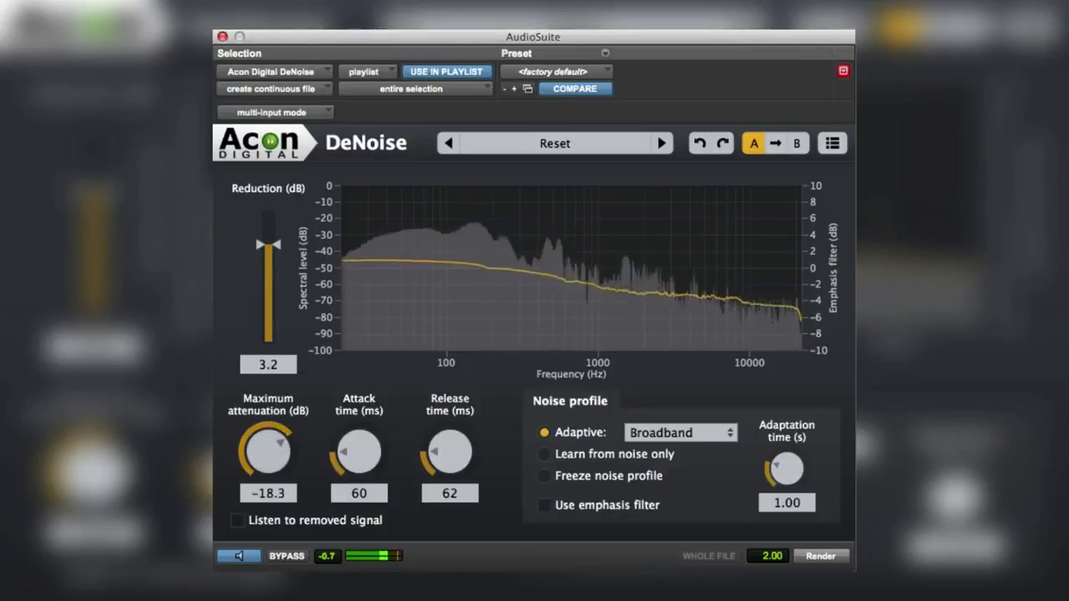
pyautogui.click(284, 556)
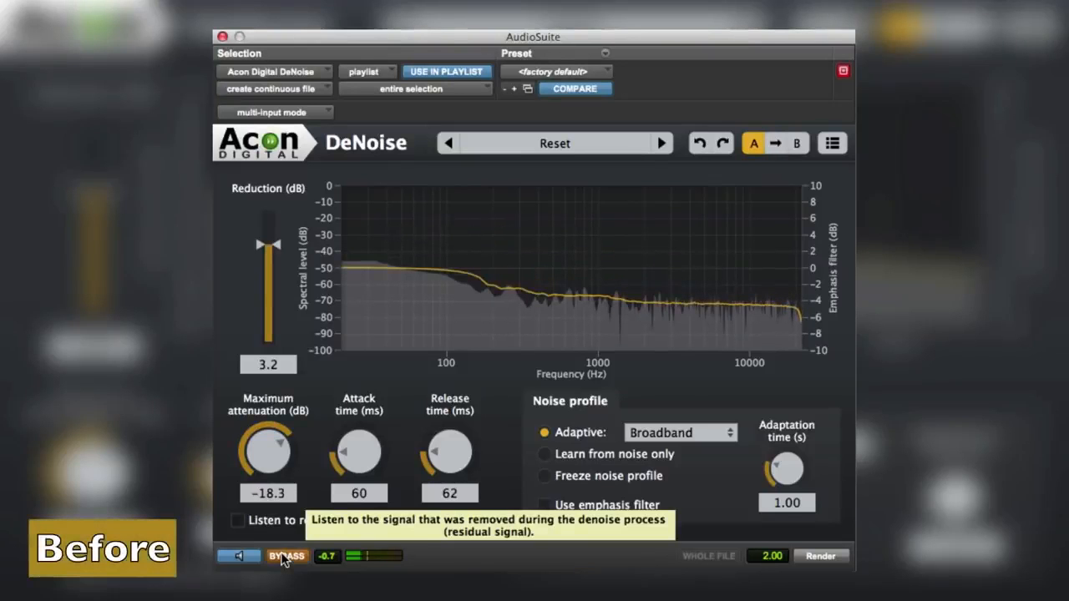
pyautogui.click(285, 556)
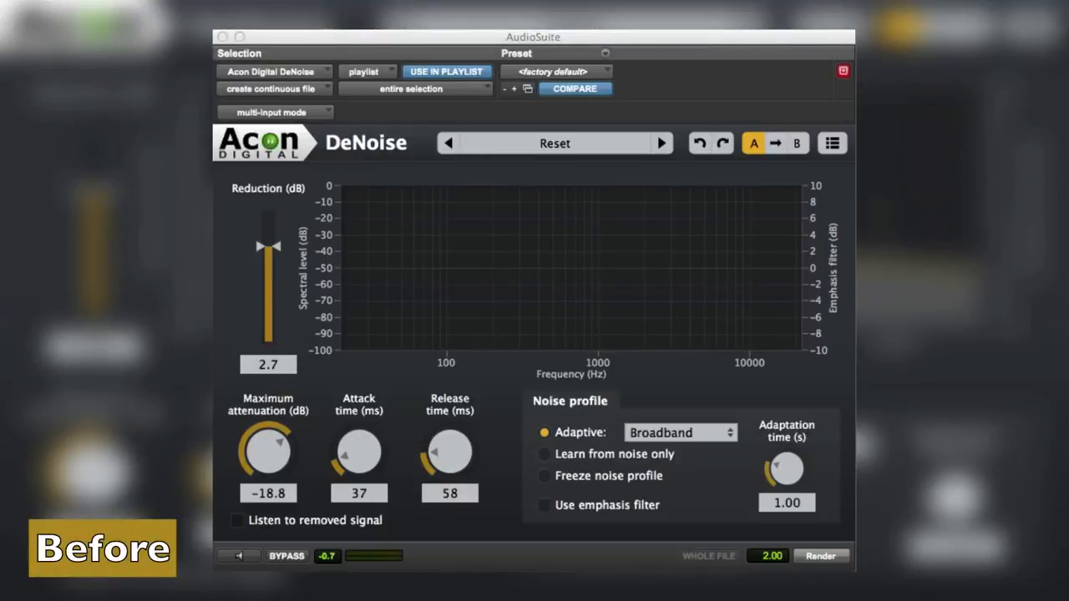
# Set attack to about 173 ms, release to about 182 ms and maximum attenuation to about -43.8 dB, and reset the reduction to its default.
pyautogui.moveTo(356, 459); pyautogui.dragTo(356, 380)
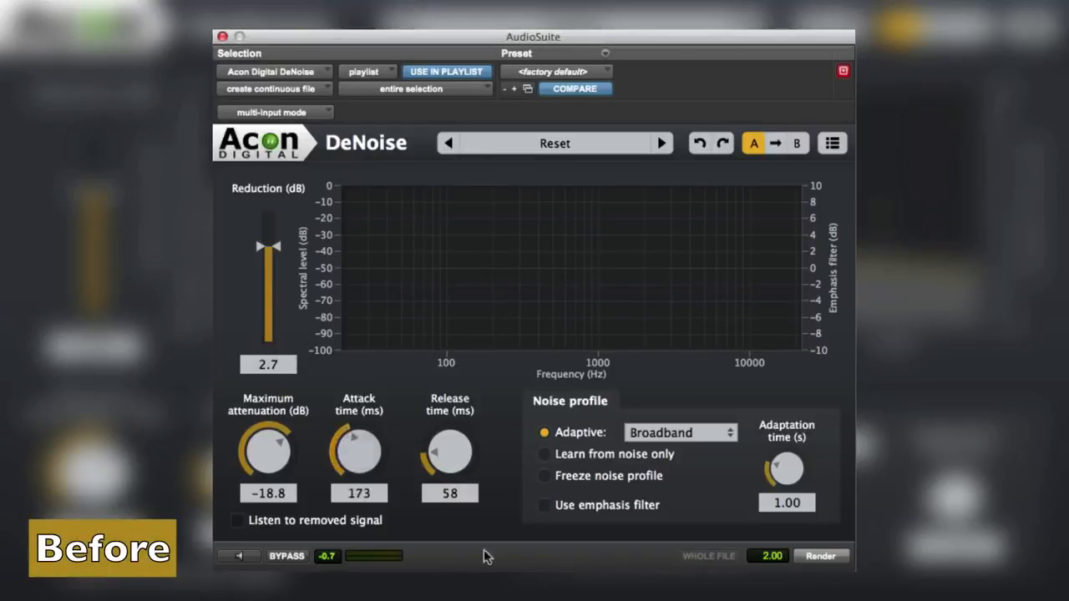
pyautogui.moveTo(456, 467); pyautogui.dragTo(456, 390)
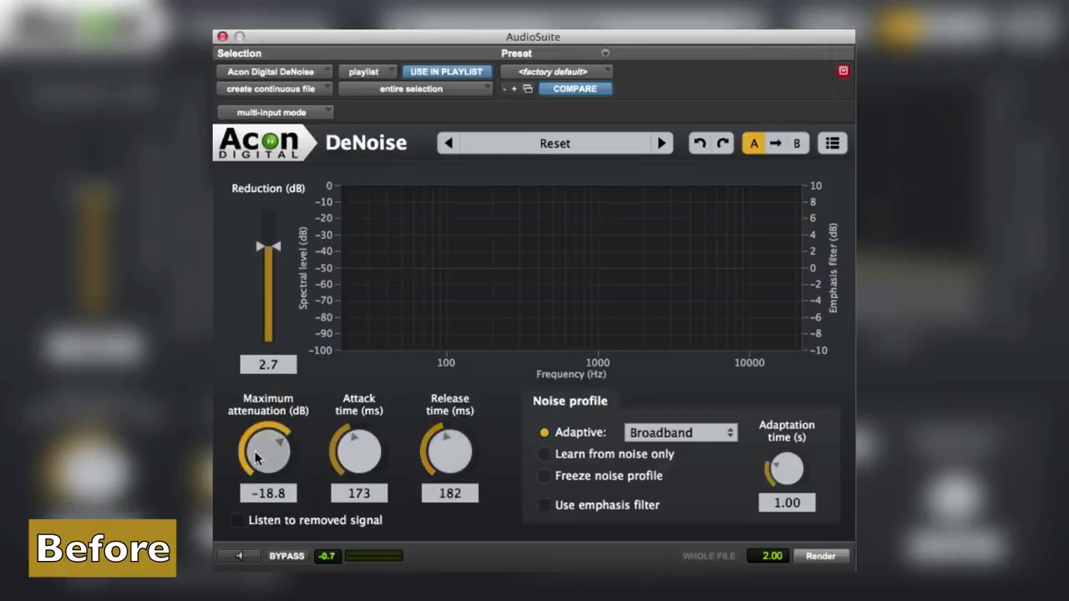
pyautogui.moveTo(257, 458); pyautogui.dragTo(240, 553)
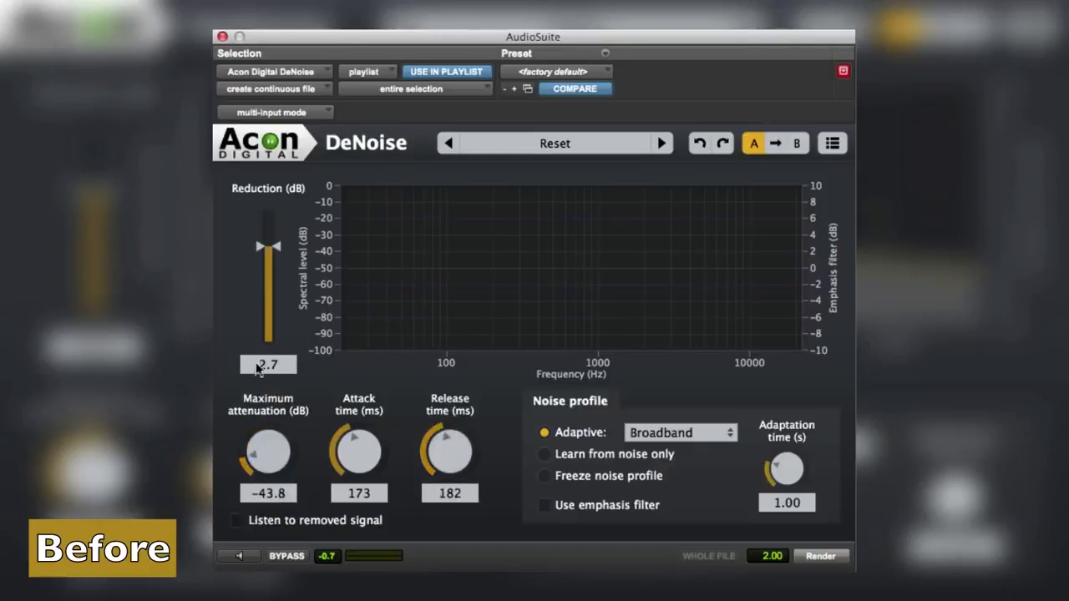
pyautogui.doubleClick(259, 248)
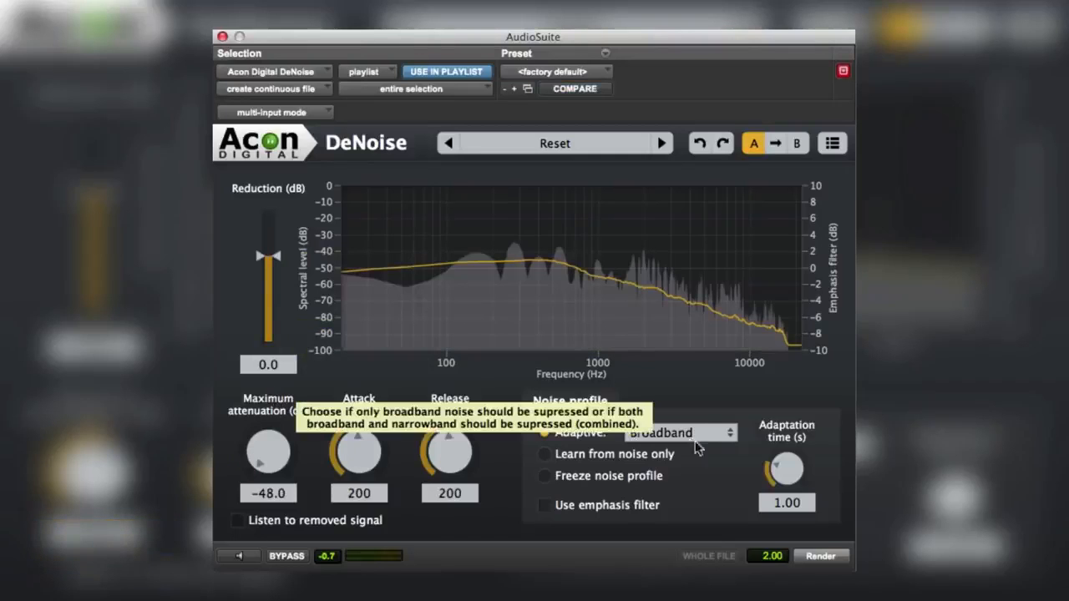
# Set the adaptive noise profile to Combined and start previewing the noisy interview clip.
pyautogui.click(708, 434)
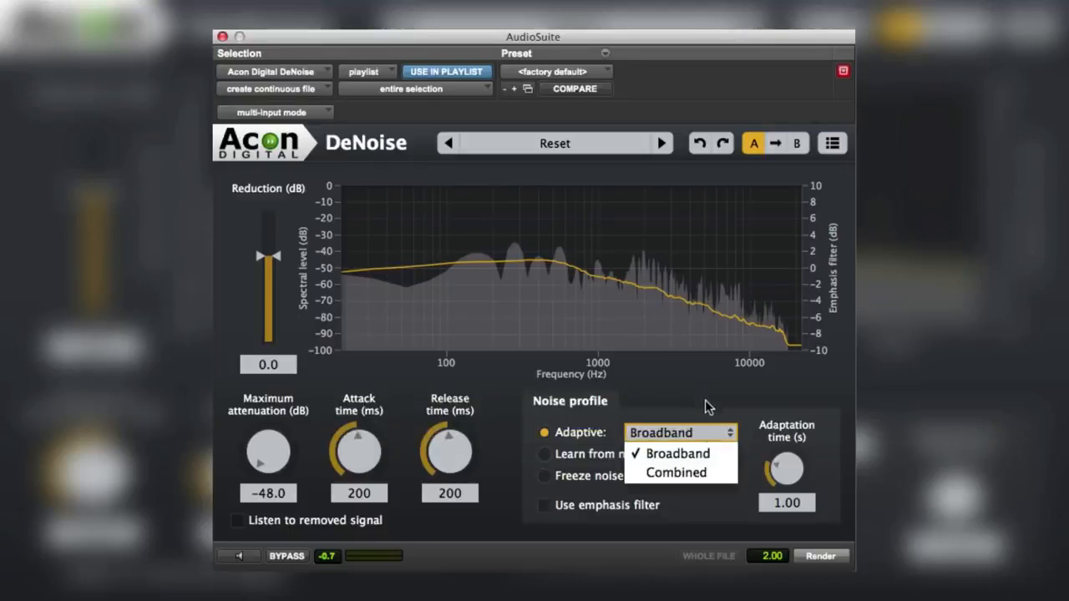
pyautogui.click(697, 474)
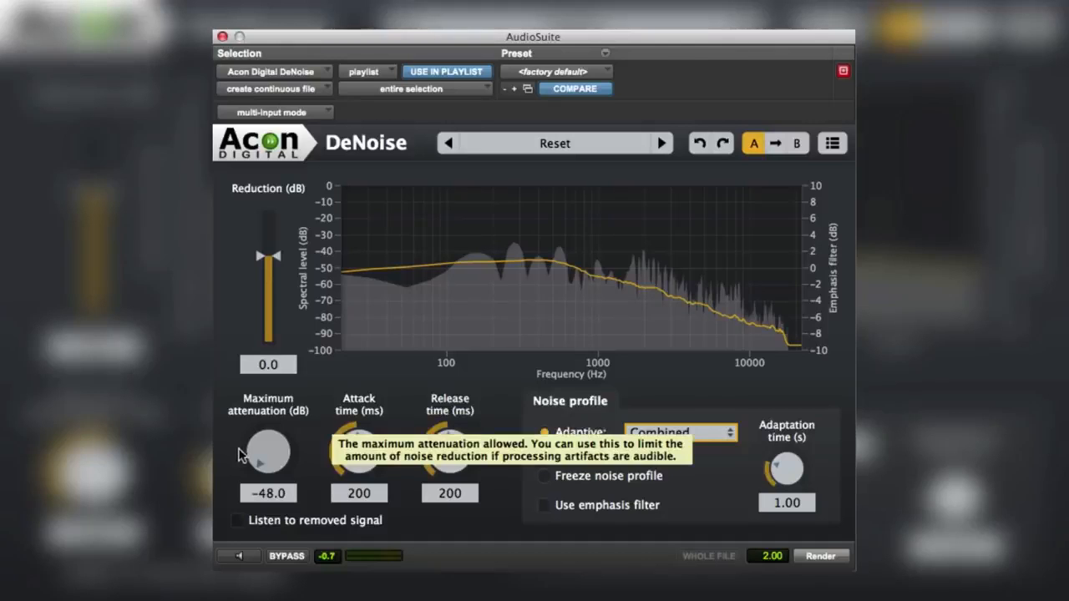
pyautogui.click(238, 557)
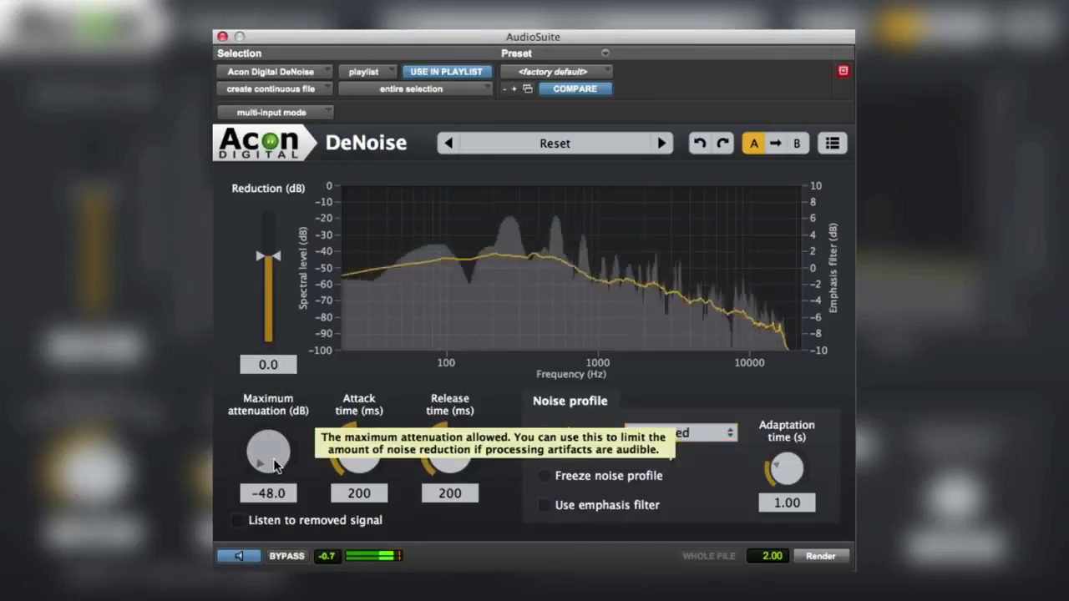
# Set the maximum attenuation to about -21.4 dB and the reduction to about 3.2 dB.
pyautogui.moveTo(271, 455); pyautogui.dragTo(340, 318)
pyautogui.moveTo(266, 254); pyautogui.dragTo(262, 249)
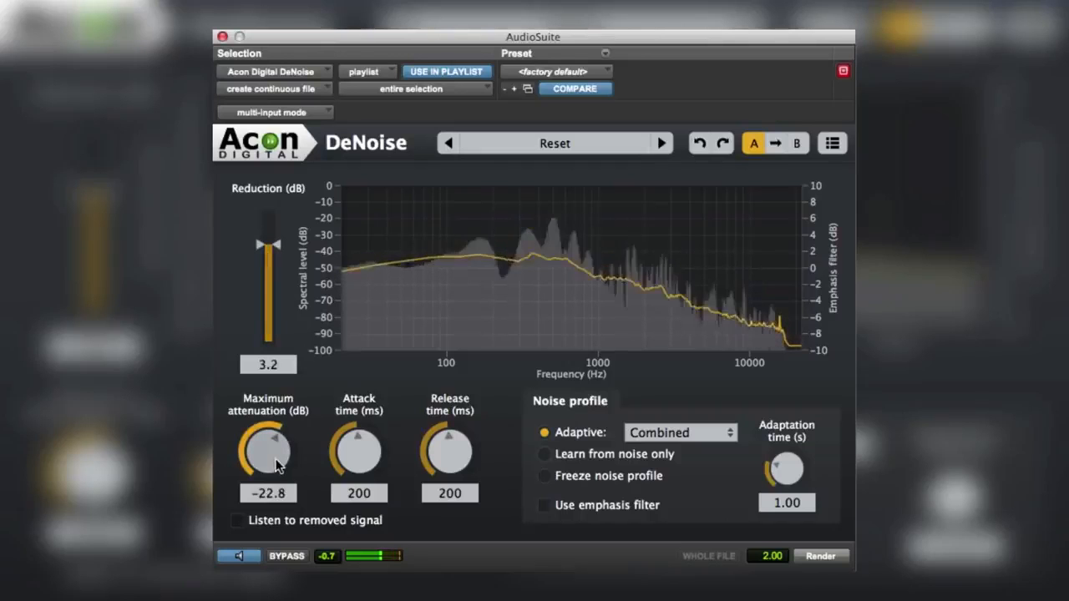
pyautogui.moveTo(278, 461); pyautogui.dragTo(278, 457)
# Set the attack time to about 66 ms and the release time to about 95 ms.
pyautogui.moveTo(349, 462); pyautogui.dragTo(348, 537)
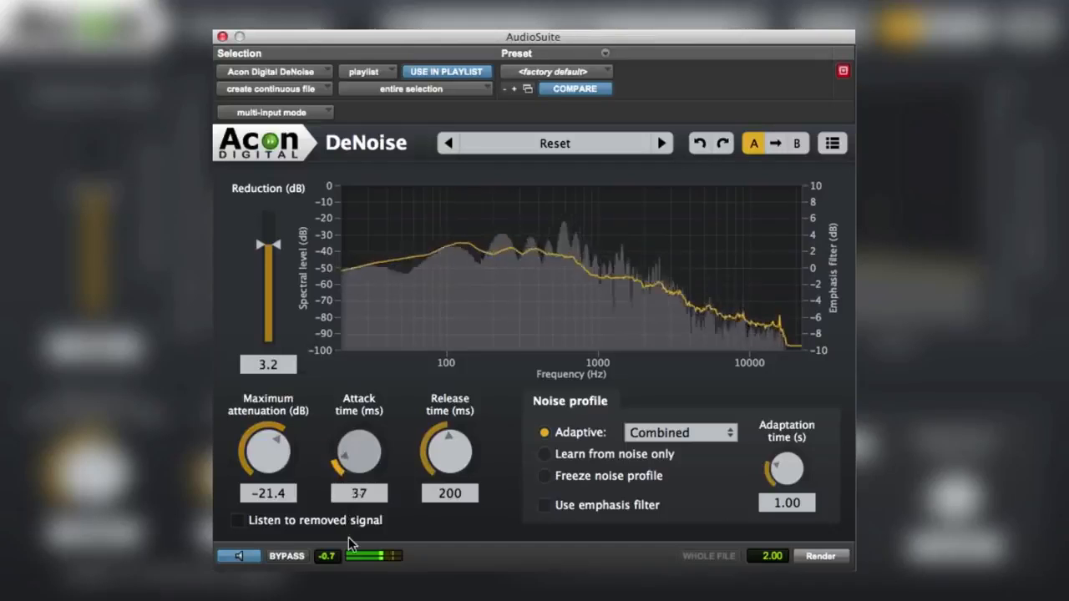
pyautogui.moveTo(436, 455); pyautogui.dragTo(435, 505)
pyautogui.moveTo(359, 461); pyautogui.dragTo(356, 445)
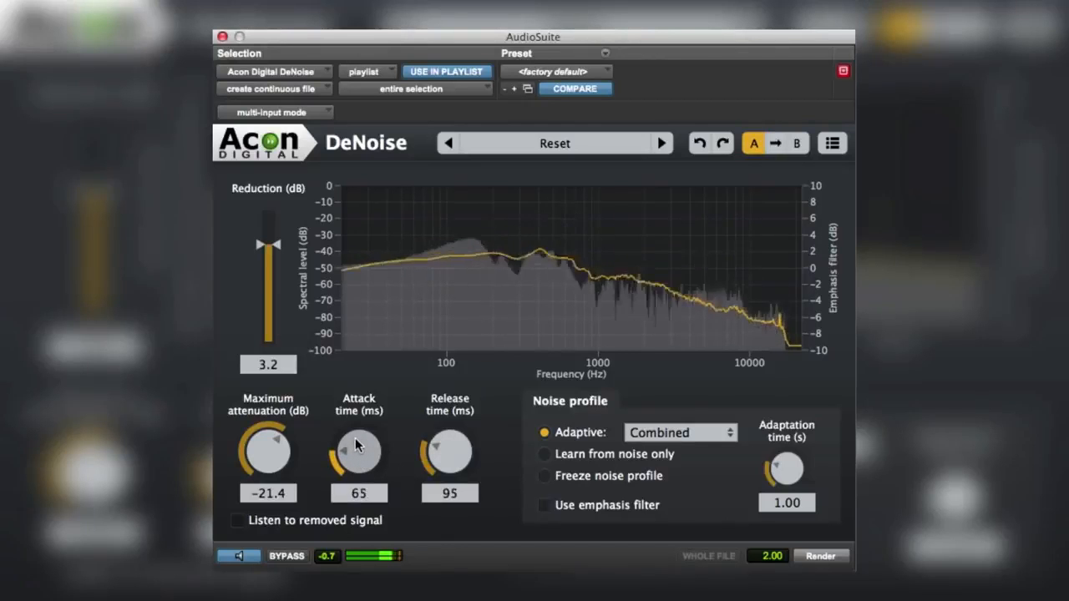
pyautogui.moveTo(354, 437); pyautogui.dragTo(354, 437)
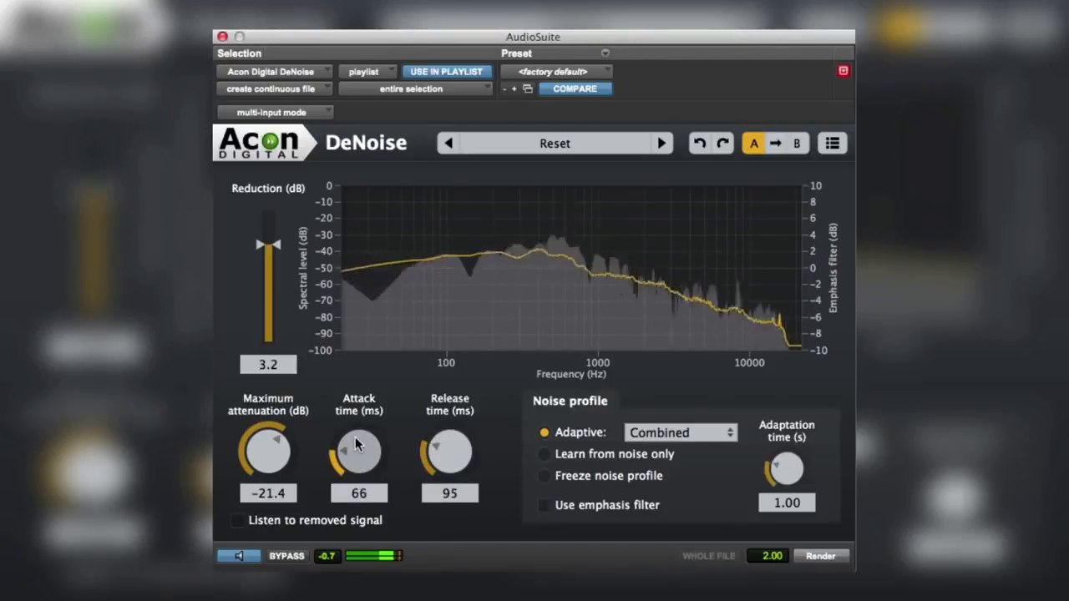
# Ease the maximum attenuation to about -15.7 dB, comparing the bypassed and denoised interview before and after the change.
pyautogui.click(287, 556)
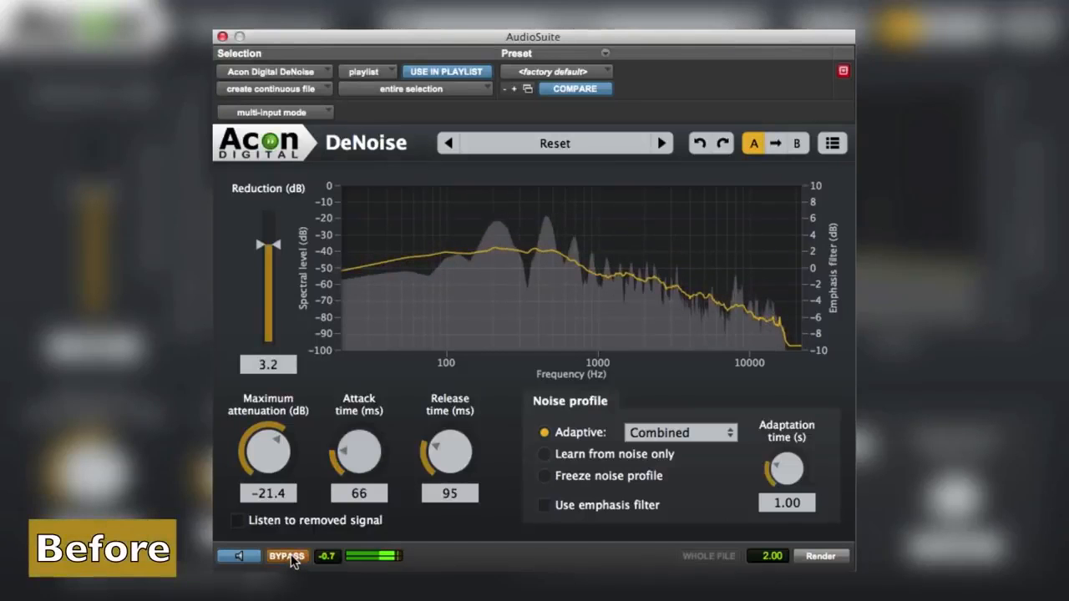
pyautogui.click(287, 556)
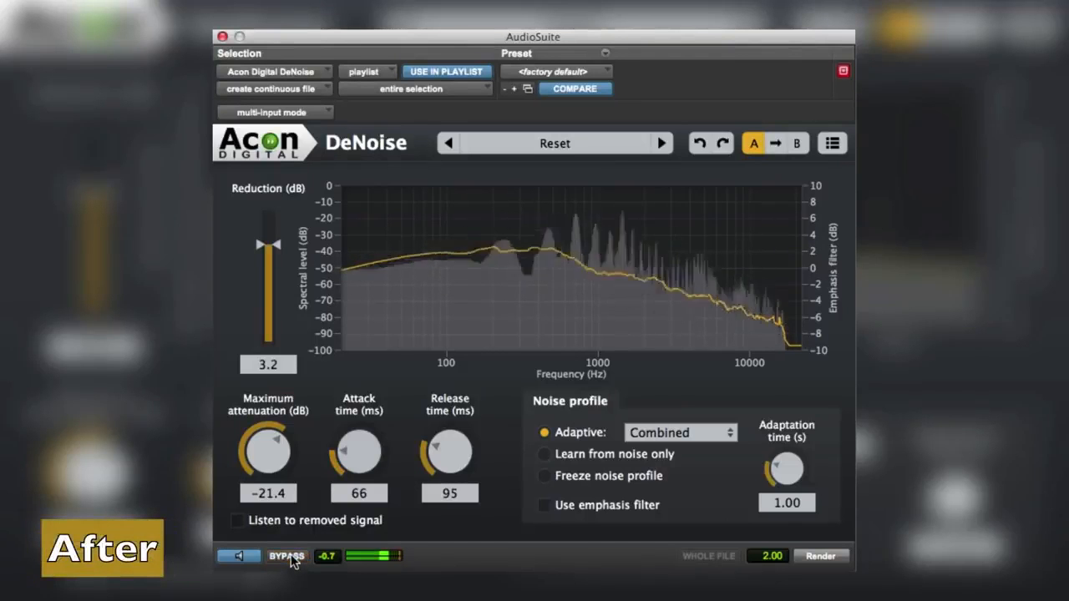
pyautogui.moveTo(255, 464); pyautogui.dragTo(259, 433)
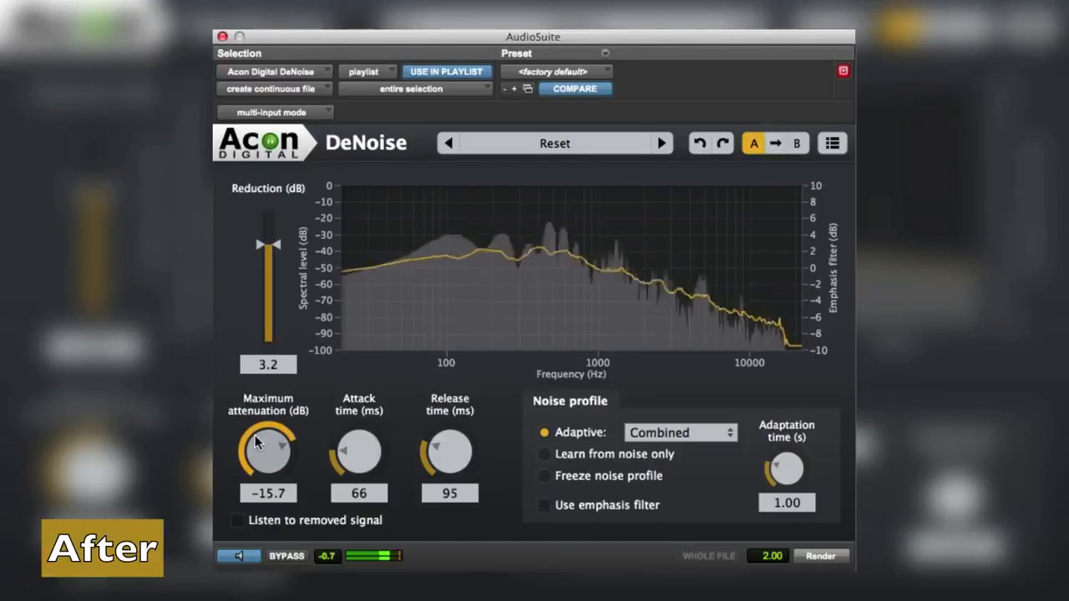
pyautogui.click(281, 557)
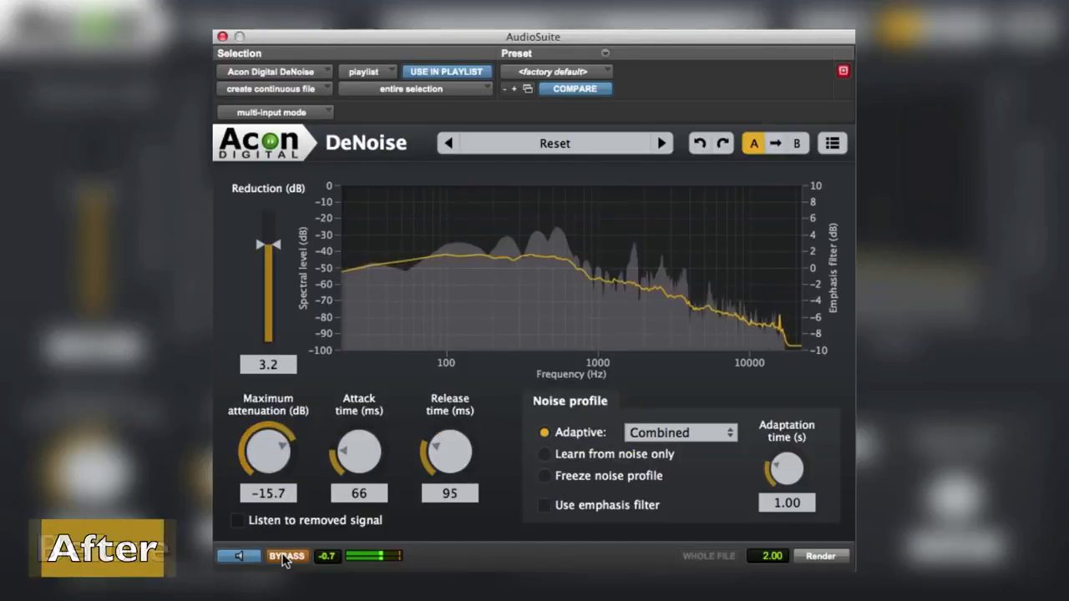
pyautogui.click(283, 558)
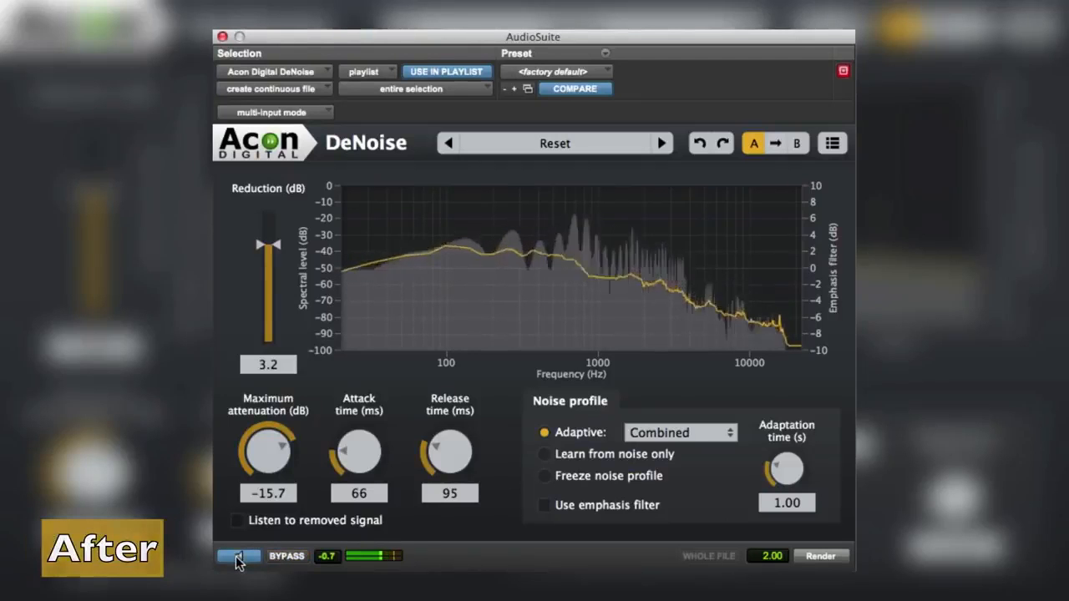
# Stop the preview and close the DeNoise plug-in window.
pyautogui.click(237, 558)
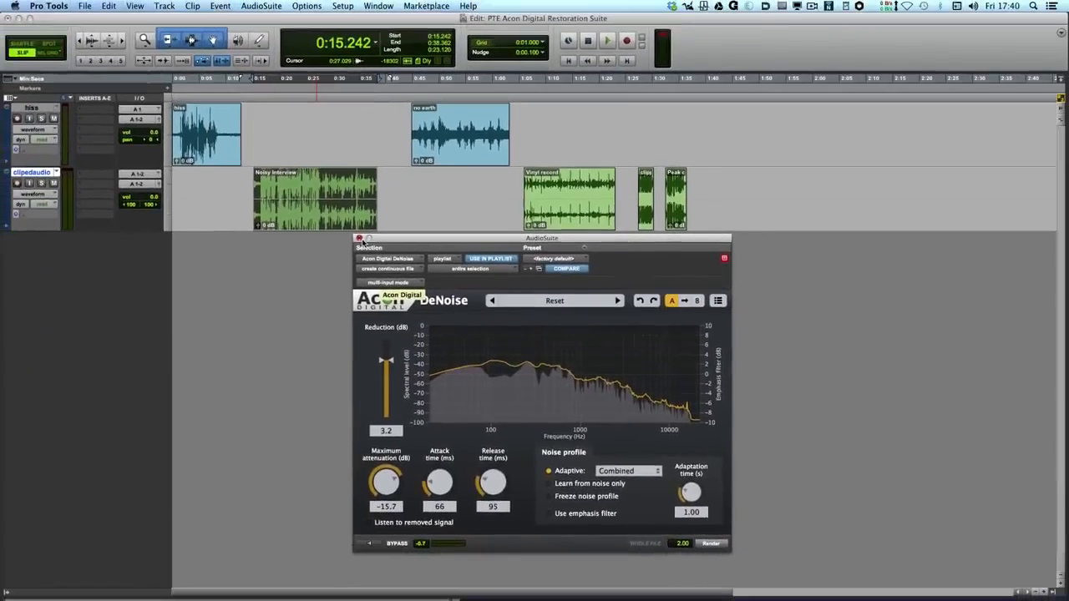
pyautogui.click(359, 238)
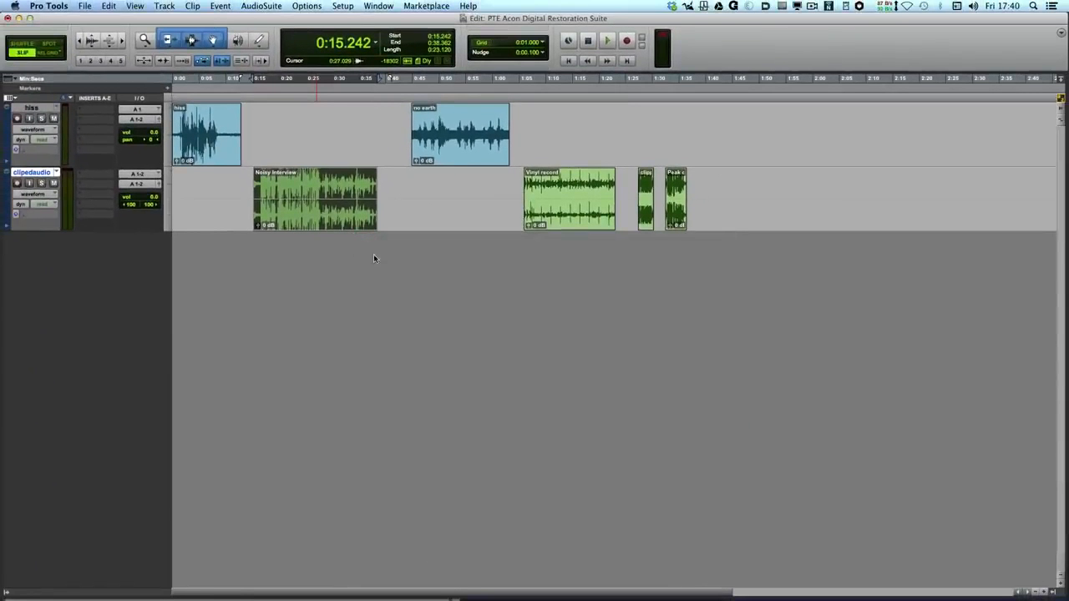
# Open the Acon Digital DeHum plug-in on the "no earth" clip and start its preview.
pyautogui.click(455, 146)
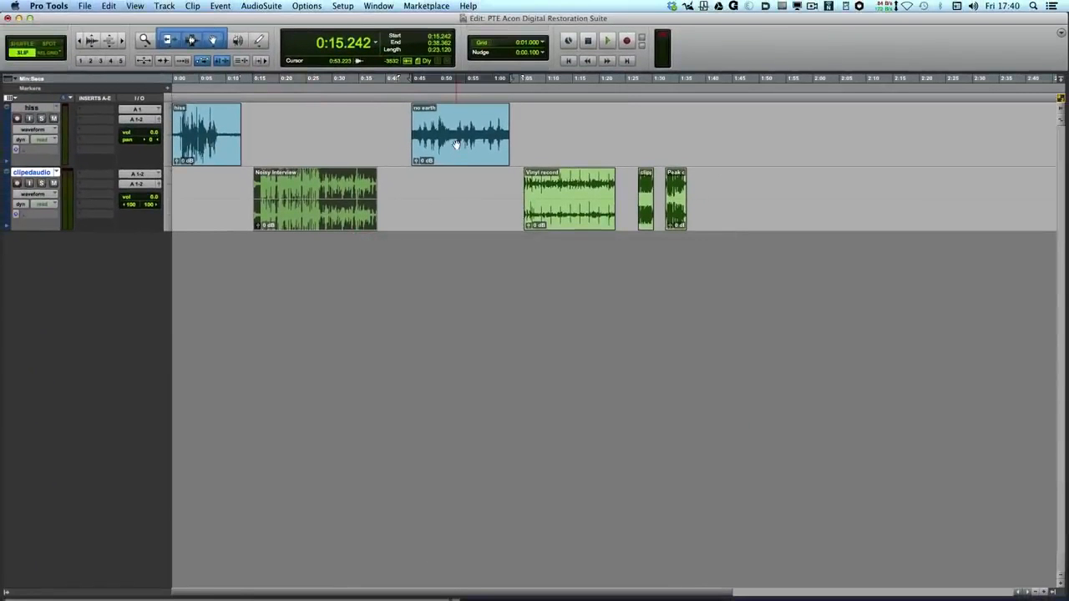
pyautogui.click(254, 6)
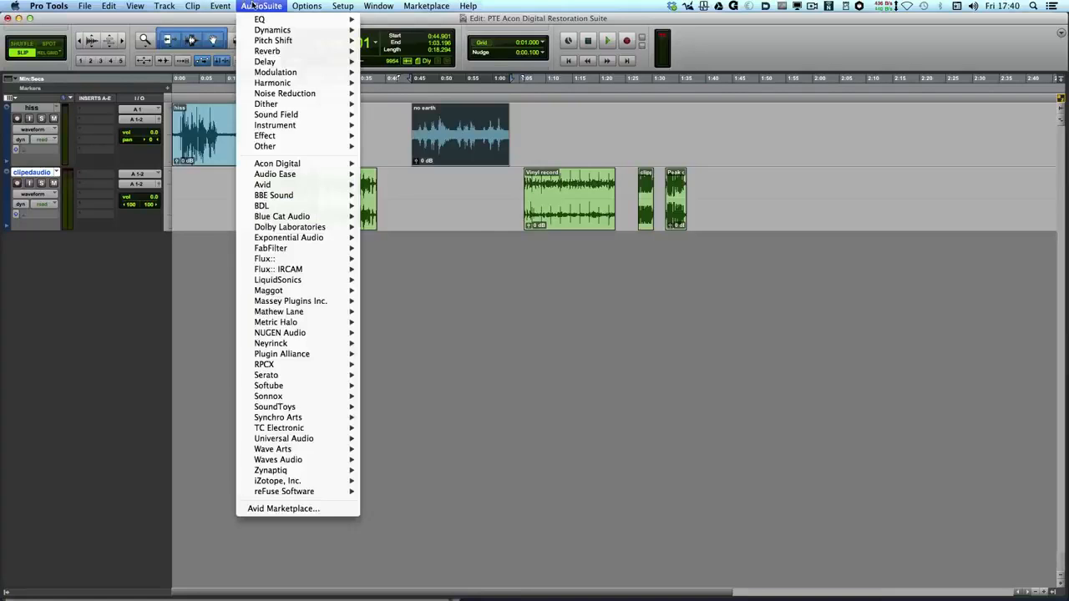
pyautogui.moveTo(277, 164)
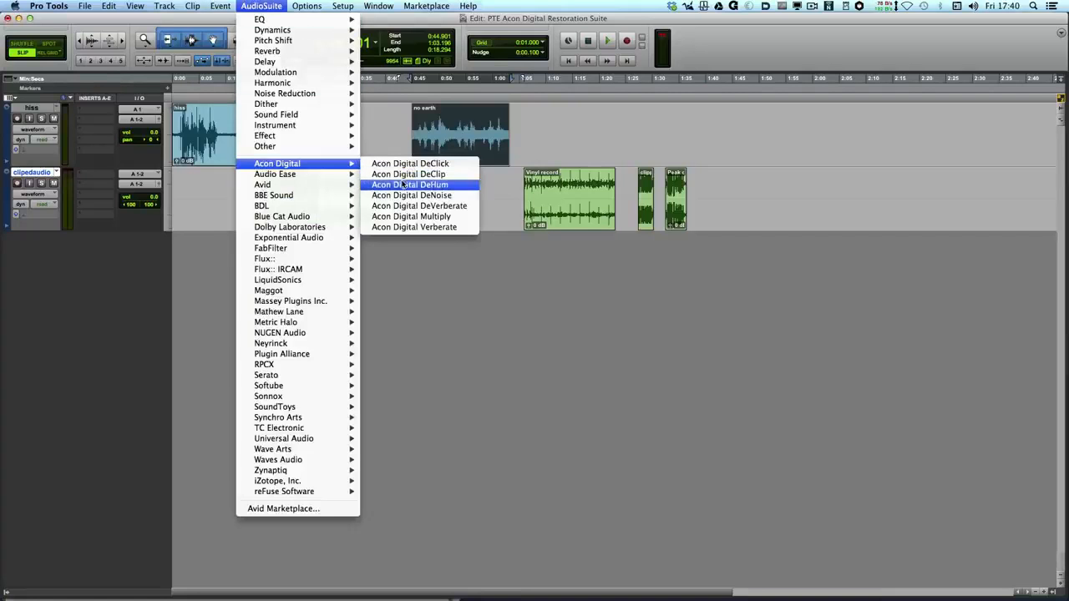
pyautogui.click(403, 185)
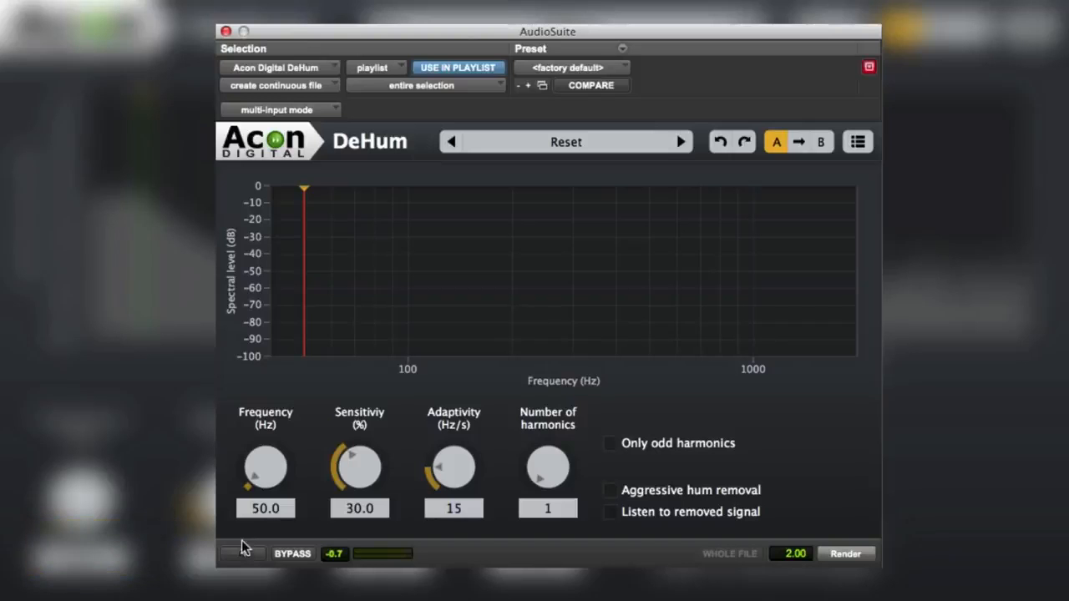
pyautogui.click(241, 554)
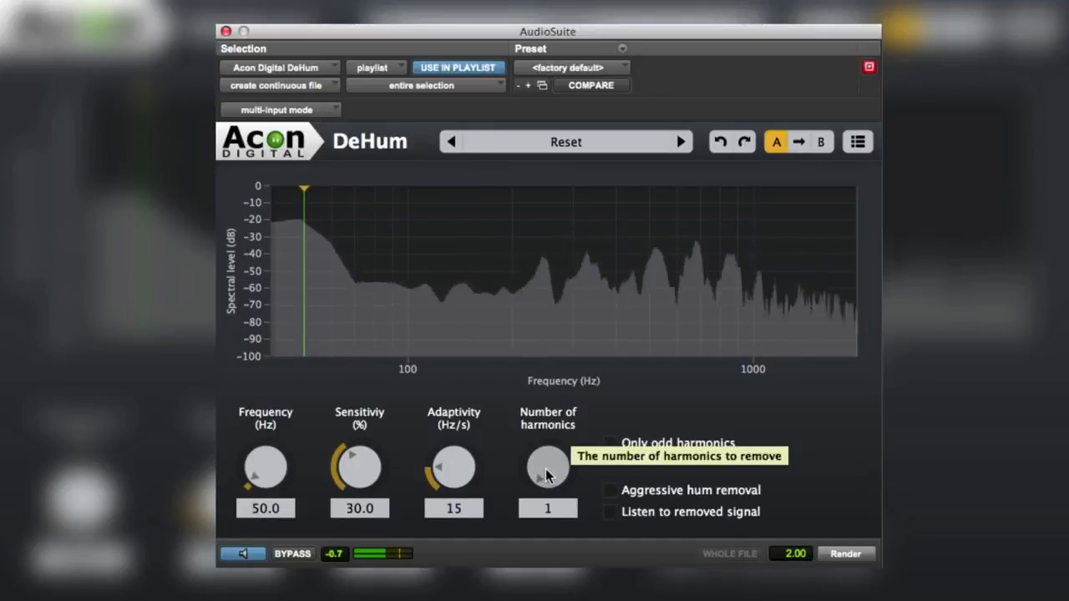
# Set DeHum to 28 harmonics, about 20.8% sensitivity and about 17 Hz/s adaptivity.
pyautogui.moveTo(547, 476); pyautogui.dragTo(551, 379)
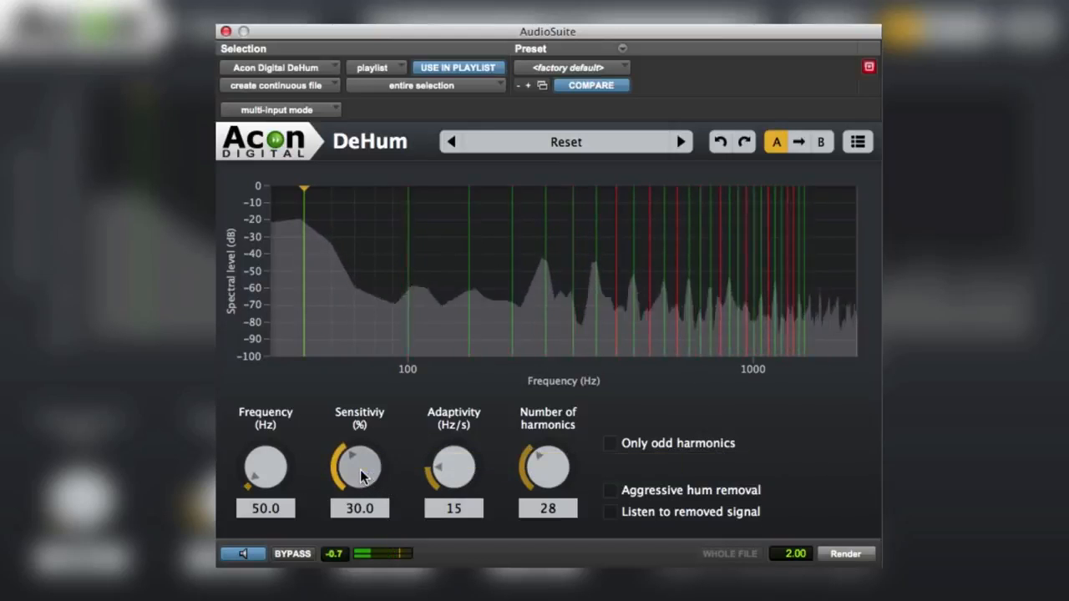
pyautogui.moveTo(359, 474); pyautogui.dragTo(352, 495)
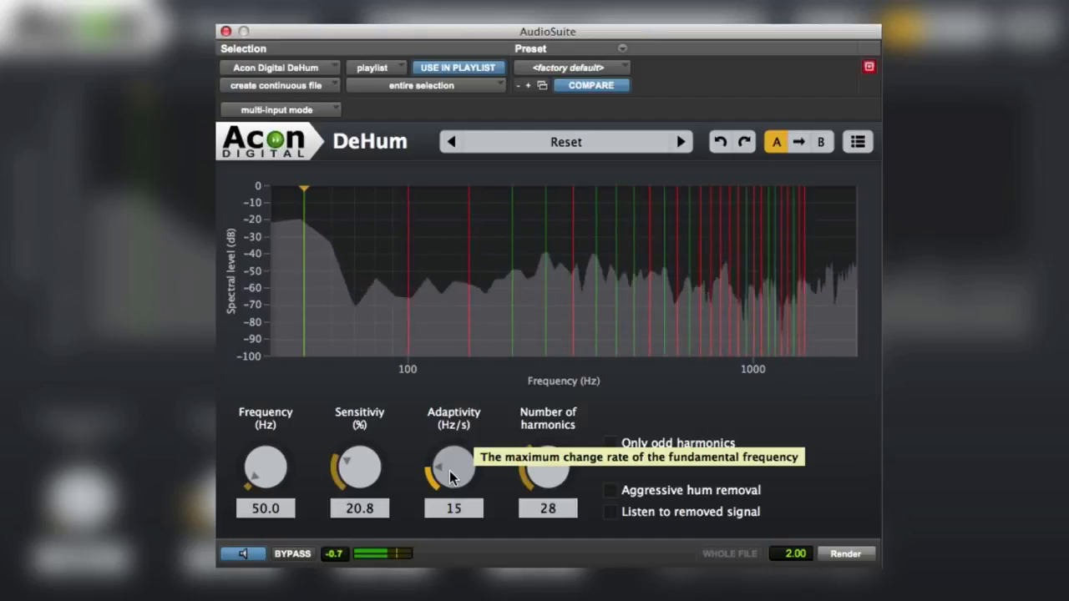
pyautogui.moveTo(449, 470); pyautogui.dragTo(449, 462)
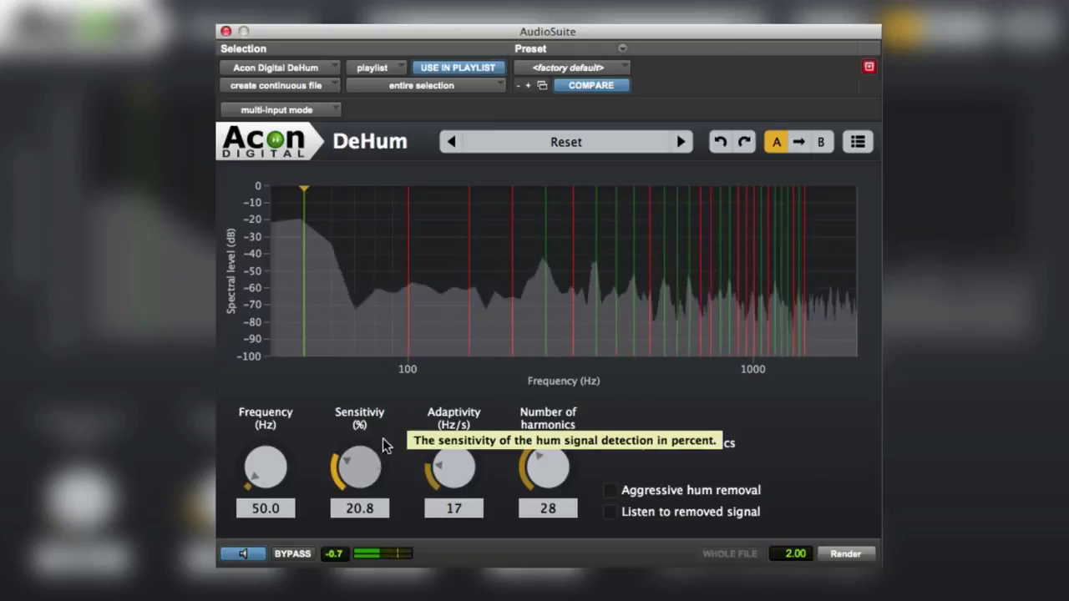
# Compare the bypassed and hum-reduced signal, and close the DeHum plug-in window.
pyautogui.click(295, 556)
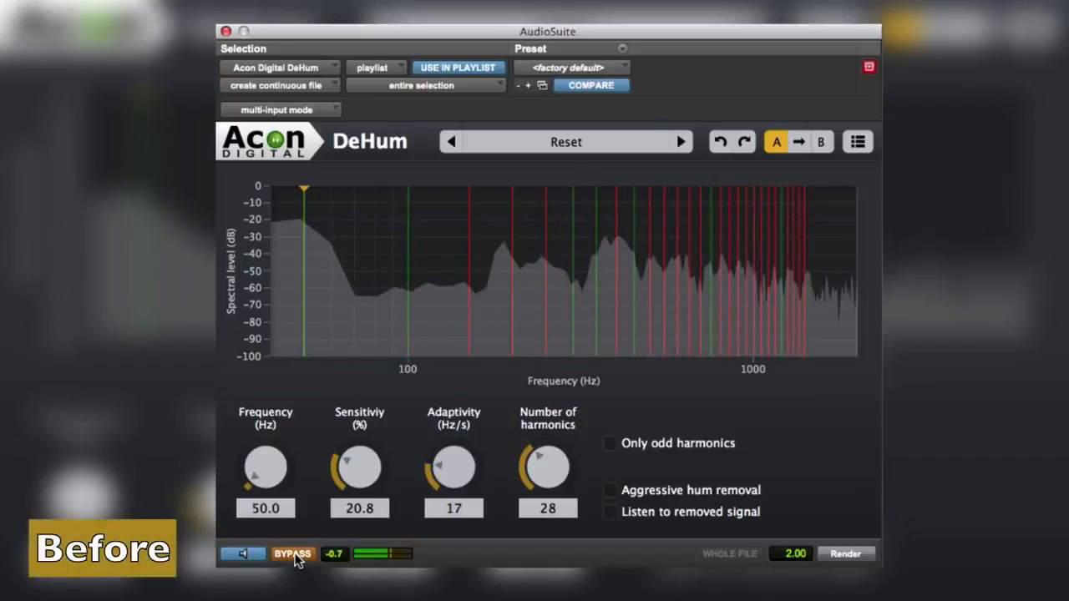
pyautogui.click(296, 556)
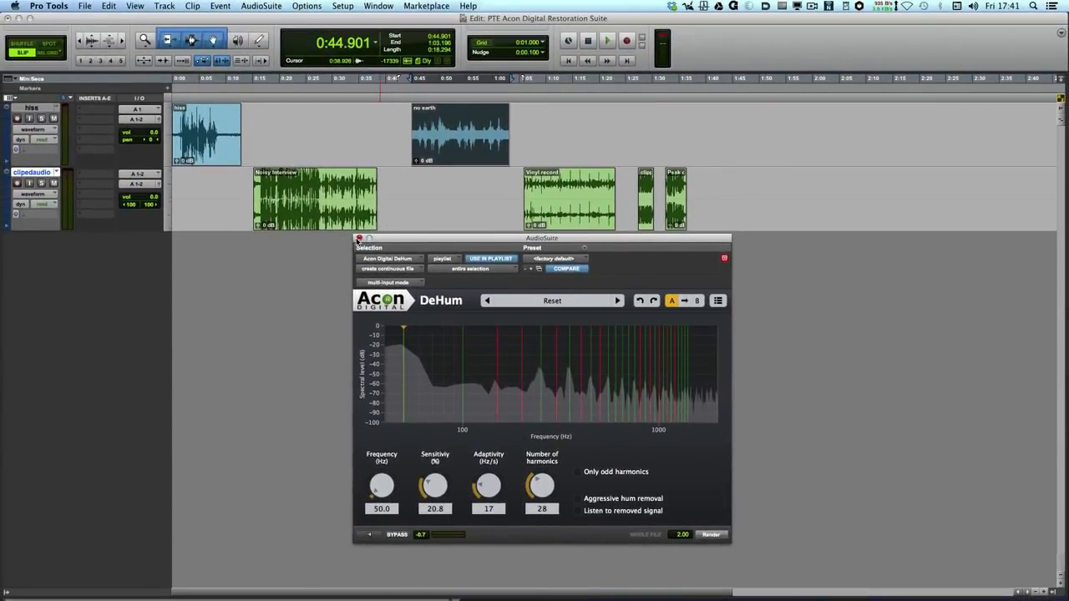
pyautogui.click(358, 238)
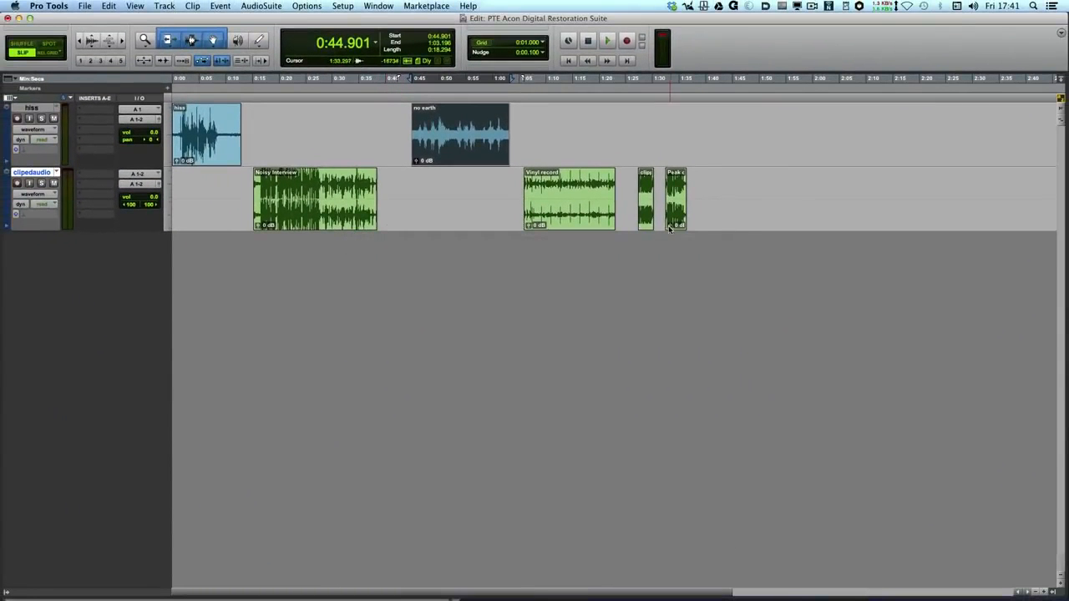
# Play the original Vinyl record clip and open the Acon Digital DeClick plug-in on it.
pyautogui.click(584, 226)
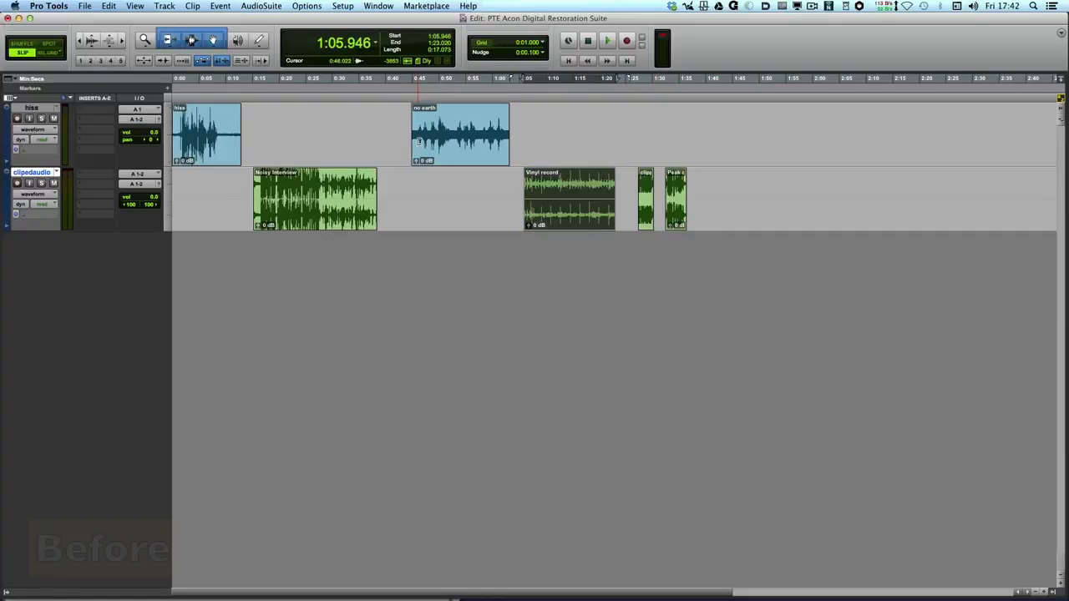
pyautogui.press('space')
pyautogui.click(273, 6)
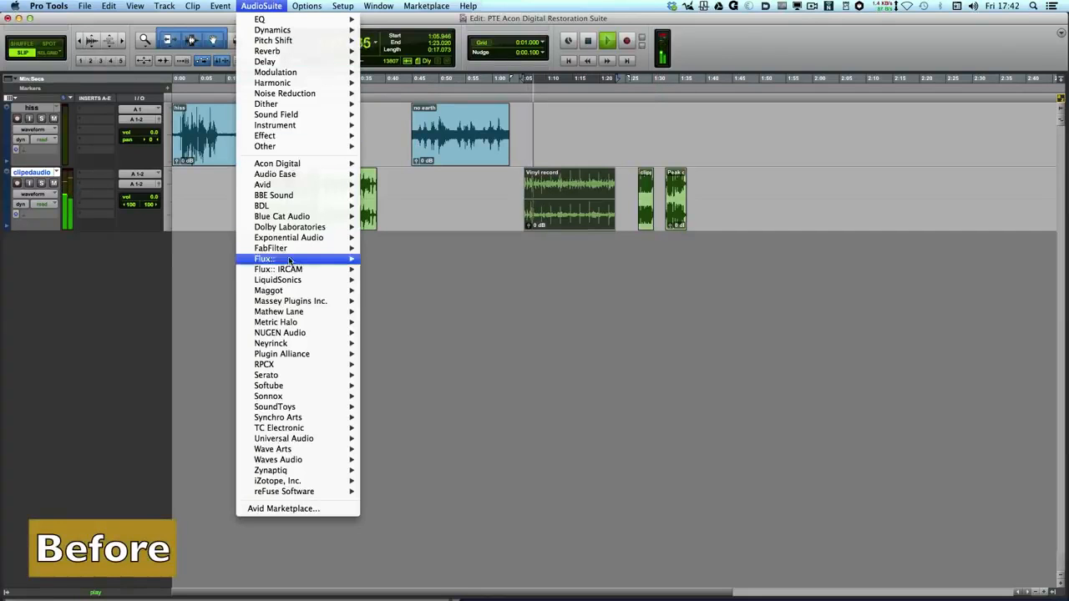
pyautogui.moveTo(296, 165)
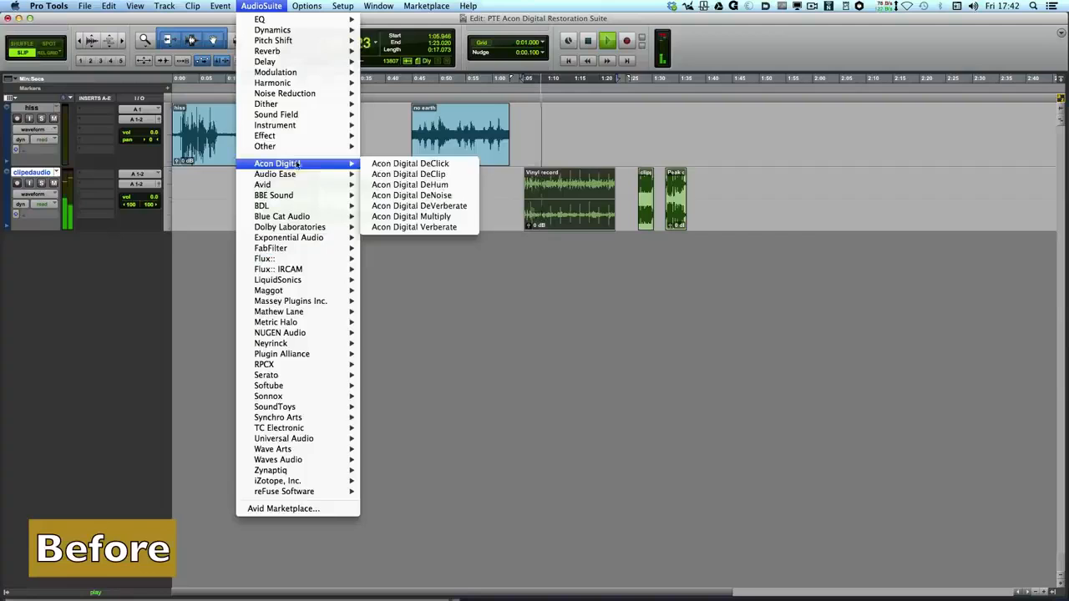
pyautogui.click(402, 165)
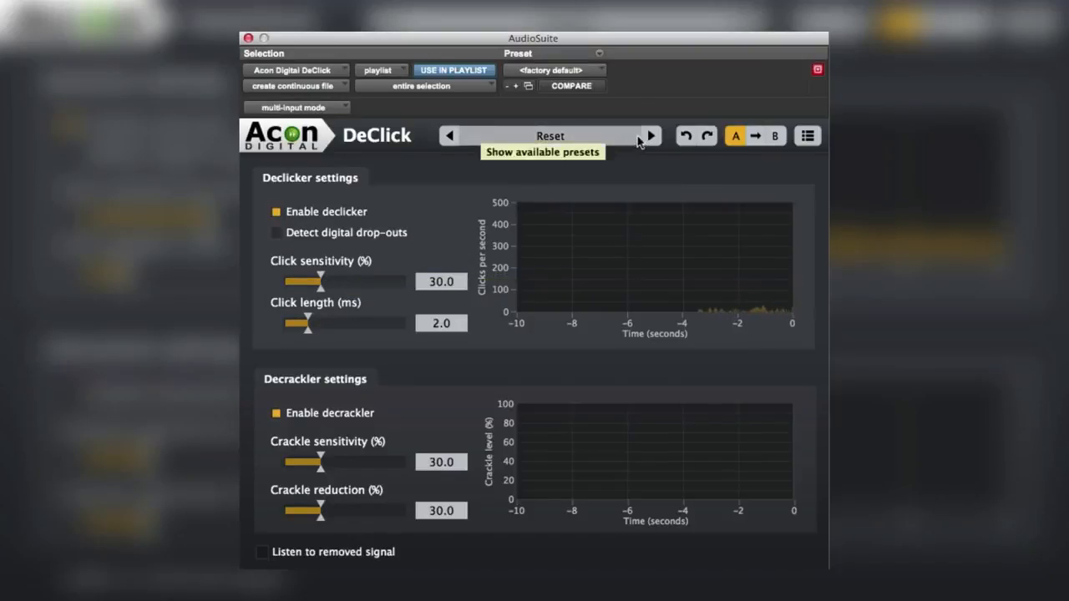
# Load the Repair vinyl preset in DeClick and enable the decrackler.
pyautogui.click(650, 136)
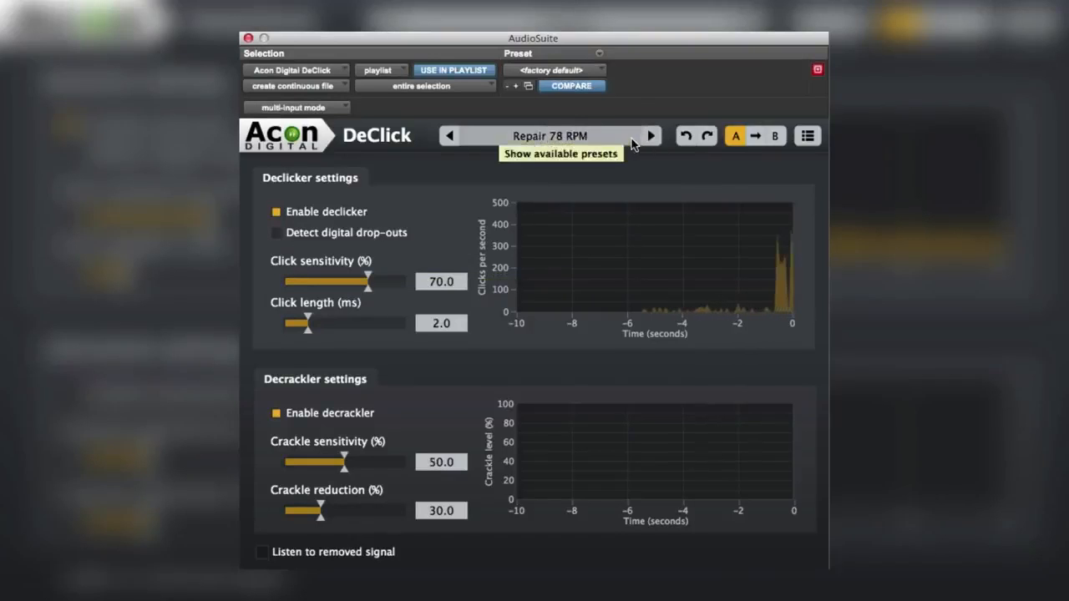
pyautogui.click(632, 136)
pyautogui.click(579, 223)
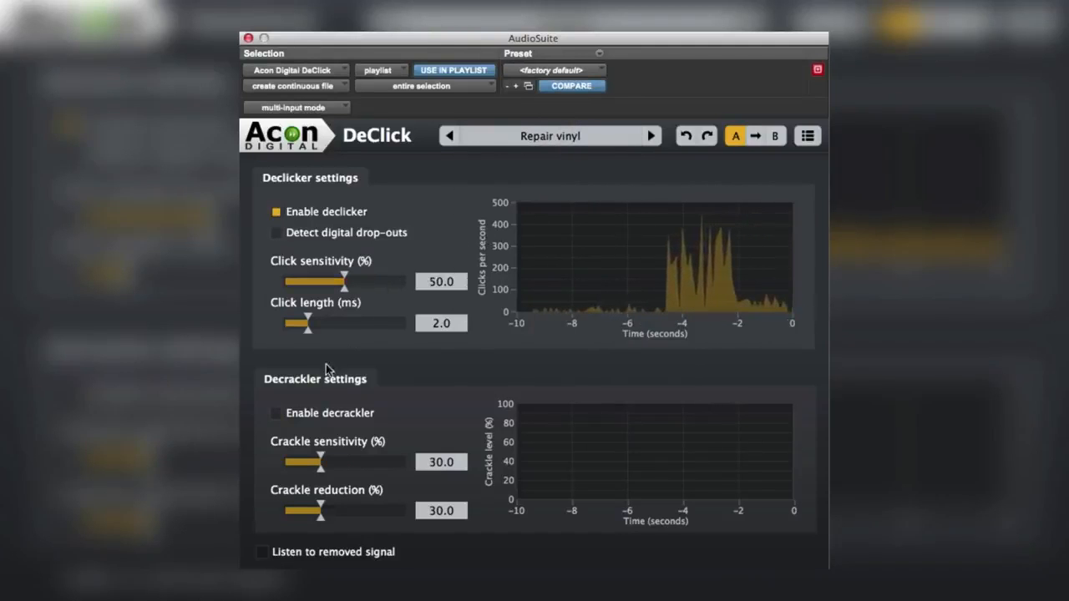
pyautogui.click(277, 417)
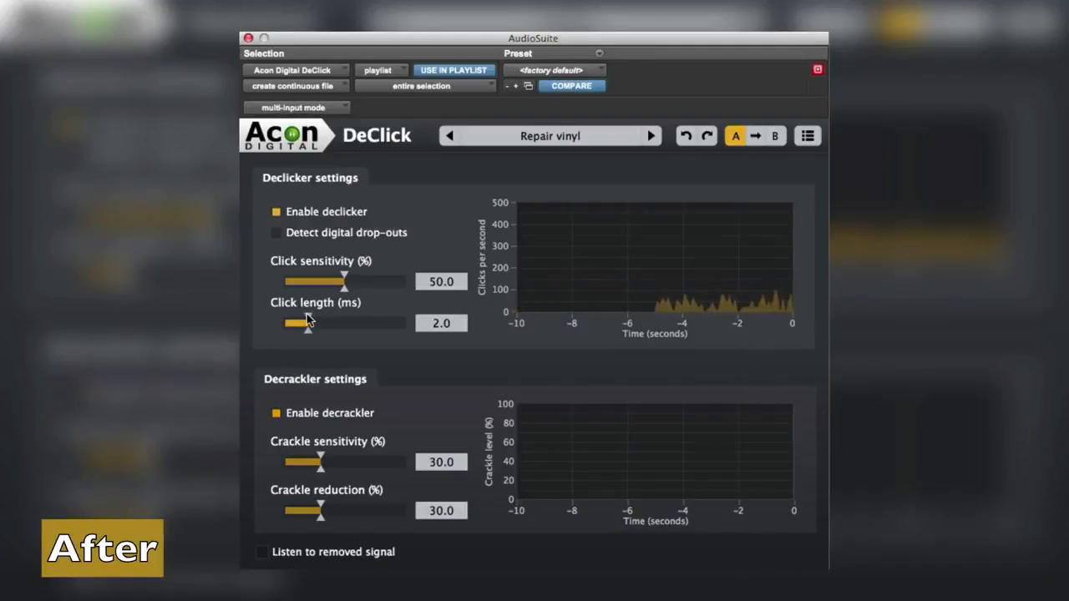
# Set the click length to about 2.2 ms and the click sensitivity to about 52.4%, and close DeClick.
pyautogui.moveTo(307, 319); pyautogui.dragTo(309, 321)
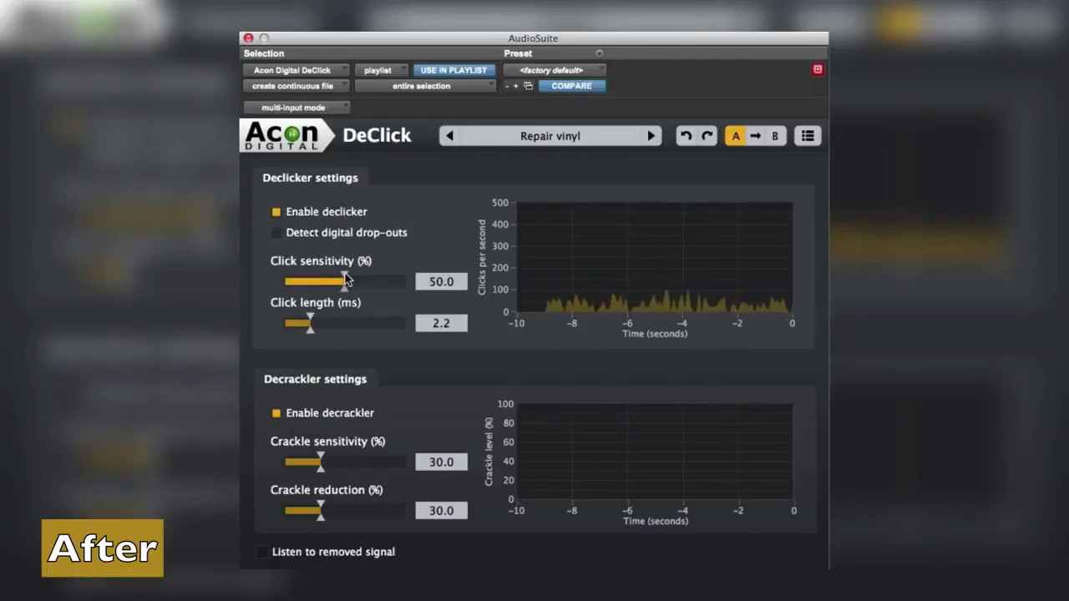
pyautogui.moveTo(346, 279); pyautogui.dragTo(348, 279)
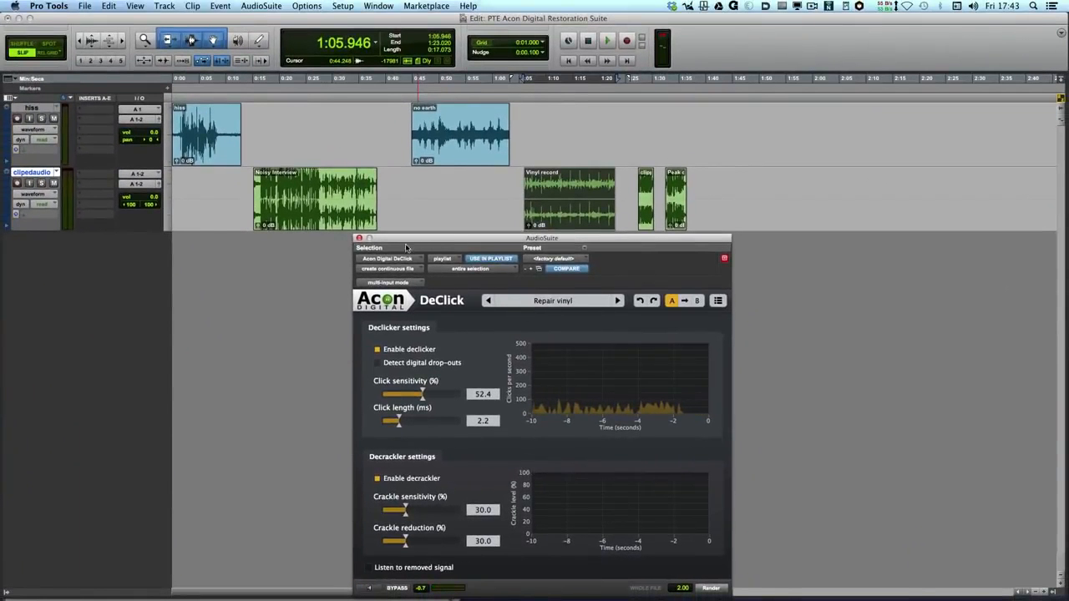
pyautogui.click(359, 239)
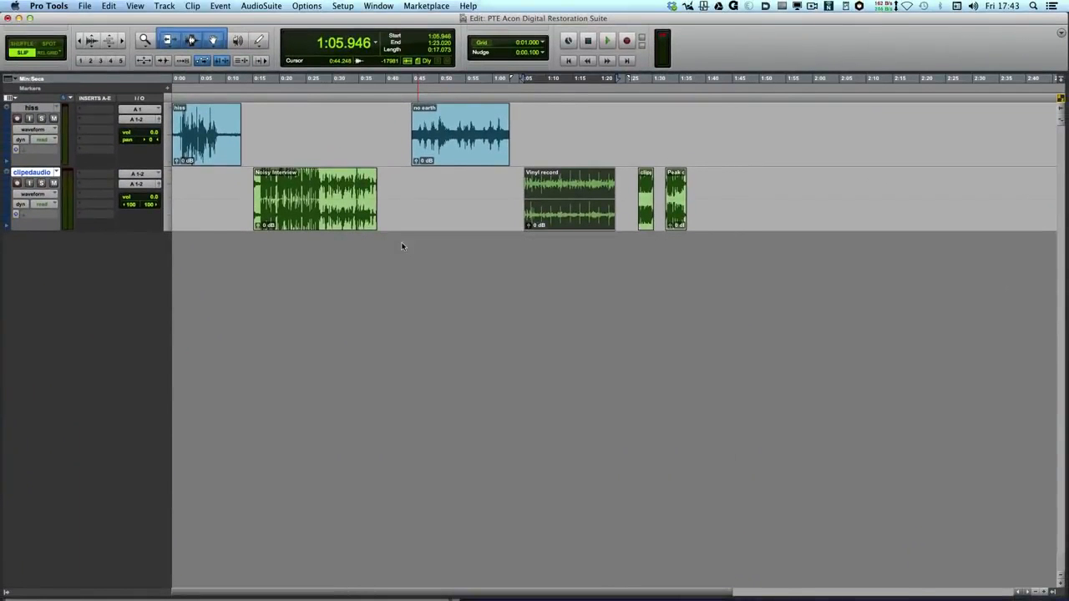
# Open the Acon Digital DeClip plug-in on the clipped audio clip, play the original and start the preview.
pyautogui.click(645, 213)
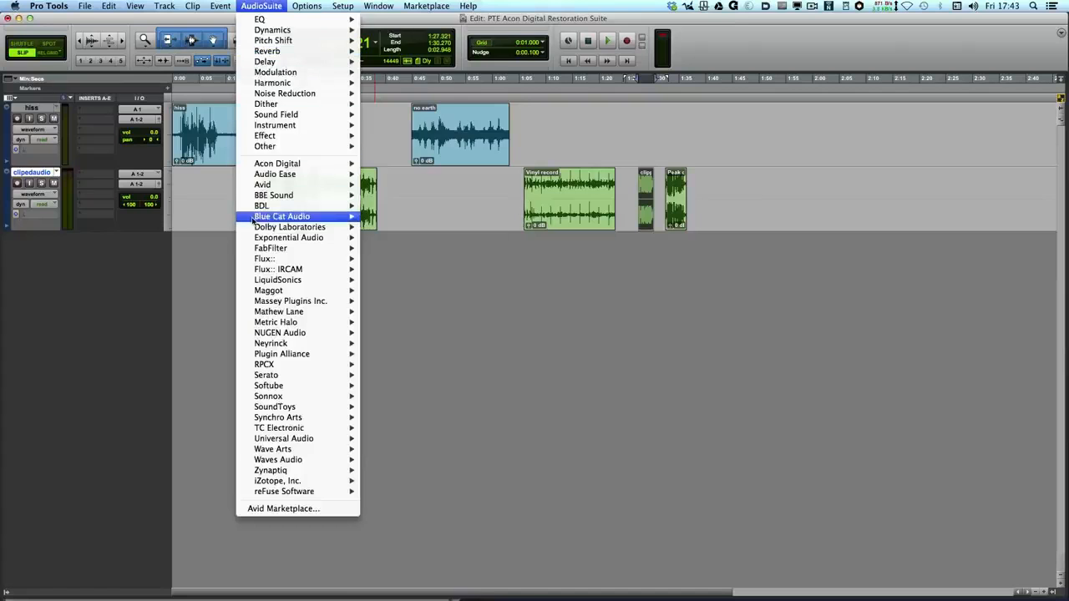
pyautogui.moveTo(272, 165)
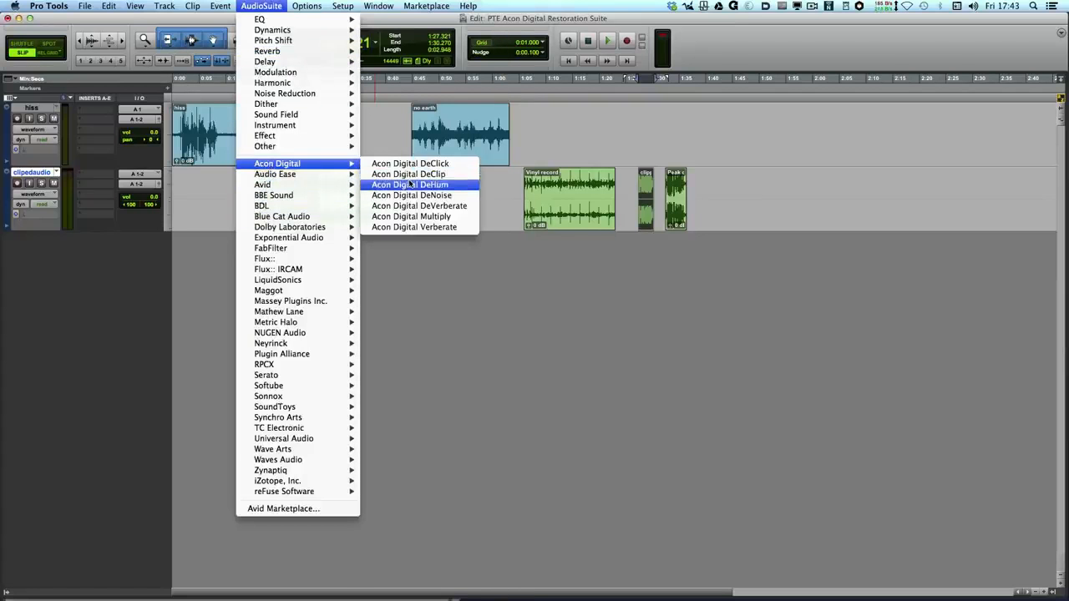
pyautogui.click(409, 174)
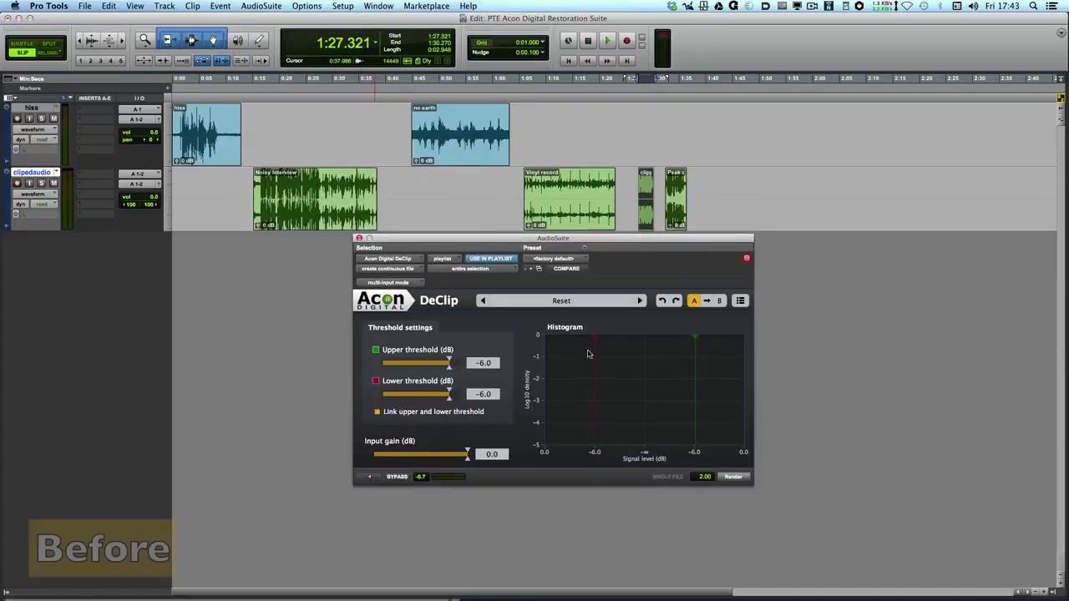
pyautogui.press('space')
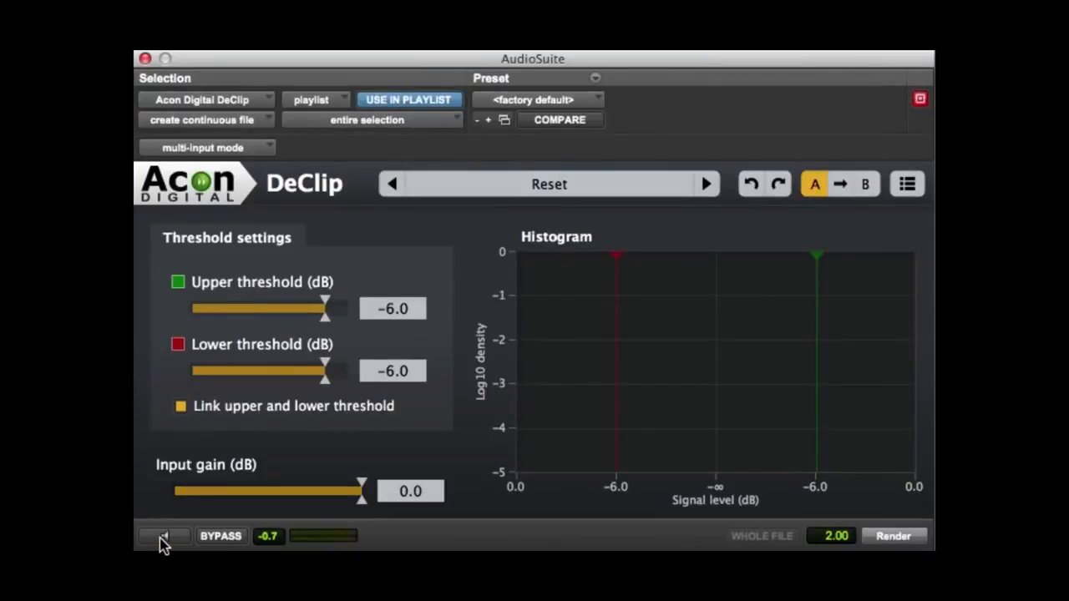
pyautogui.click(160, 539)
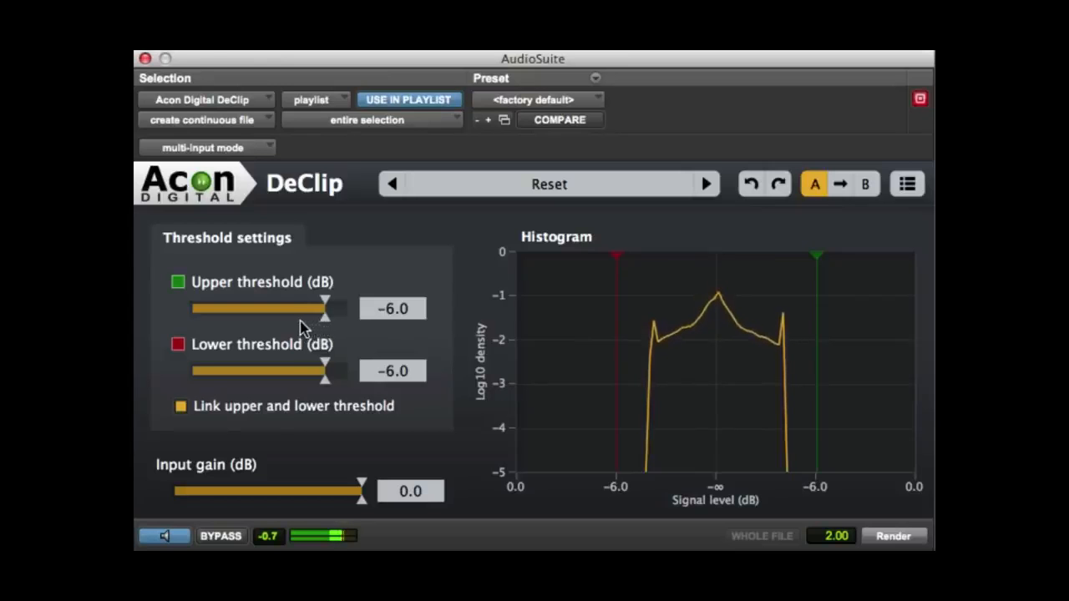
# Unlink the DeClip thresholds, setting the upper threshold to about -9.4 dB and the lower threshold to about -10.0 dB.
pyautogui.moveTo(326, 306); pyautogui.dragTo(314, 307)
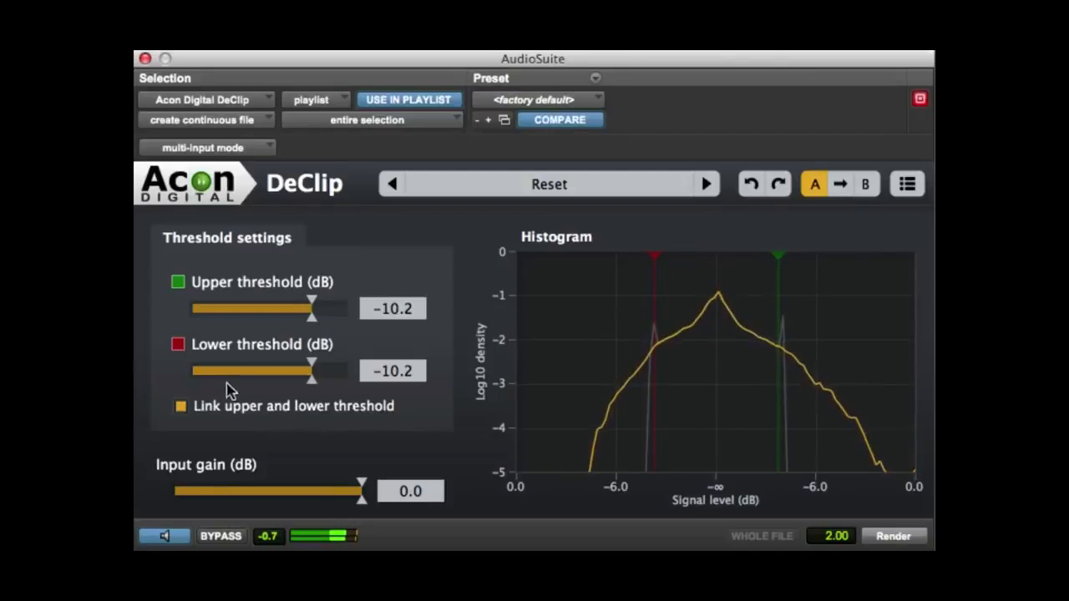
pyautogui.click(180, 407)
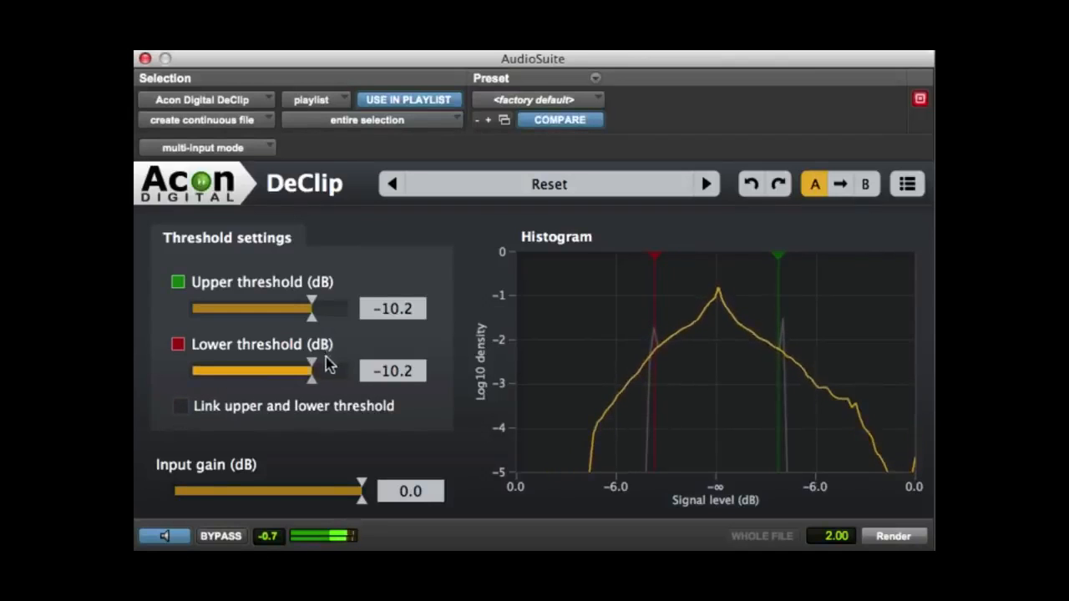
pyautogui.moveTo(312, 369); pyautogui.dragTo(312, 370)
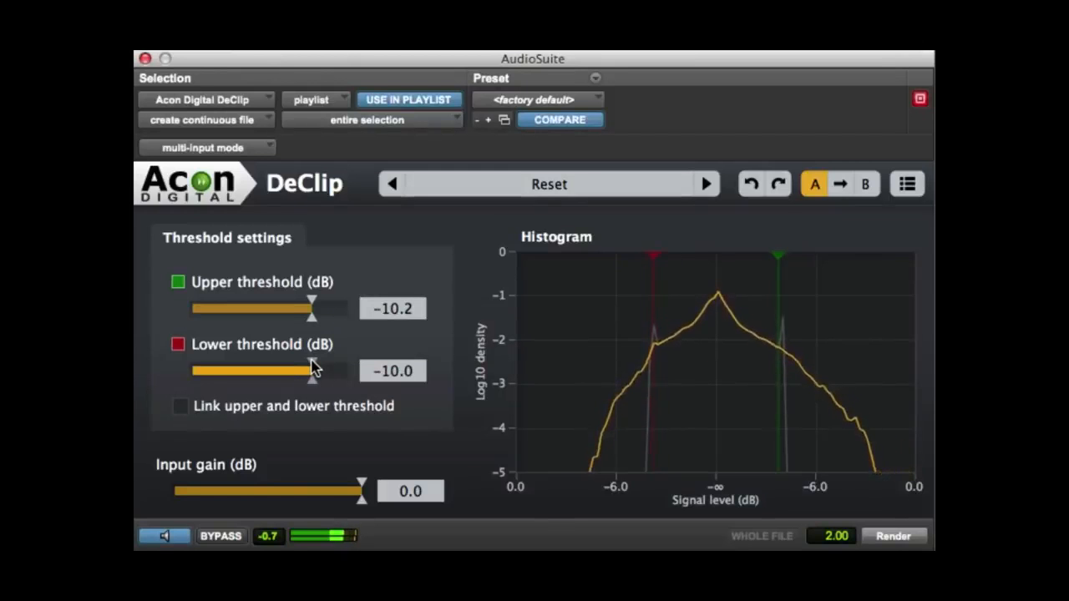
pyautogui.moveTo(312, 308); pyautogui.dragTo(316, 302)
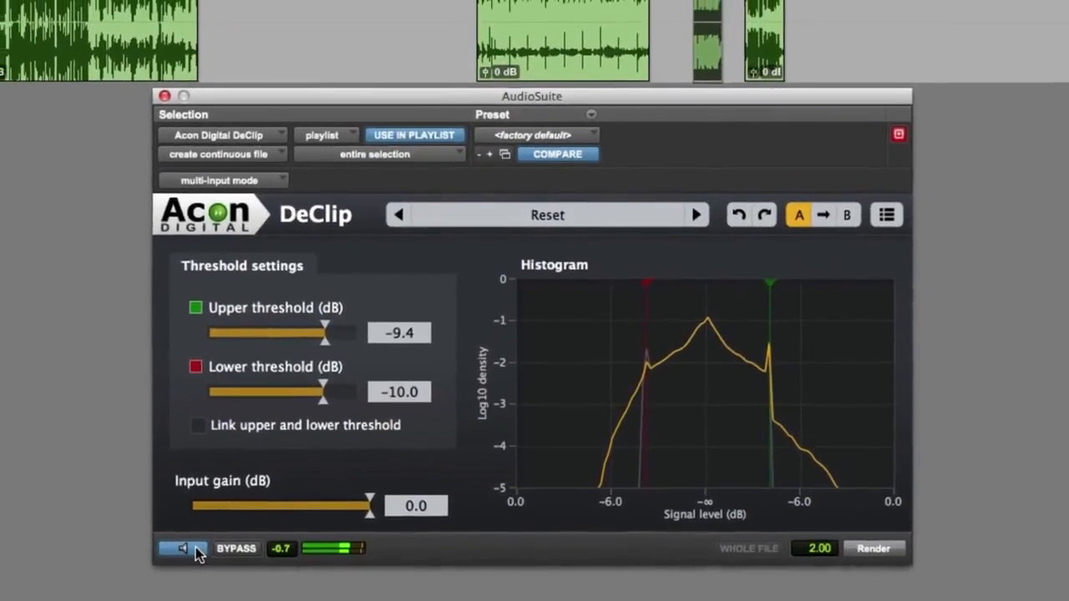
# Stop the DeClip preview and zoom in on the clipped audio clip's waveform.
pyautogui.click(182, 545)
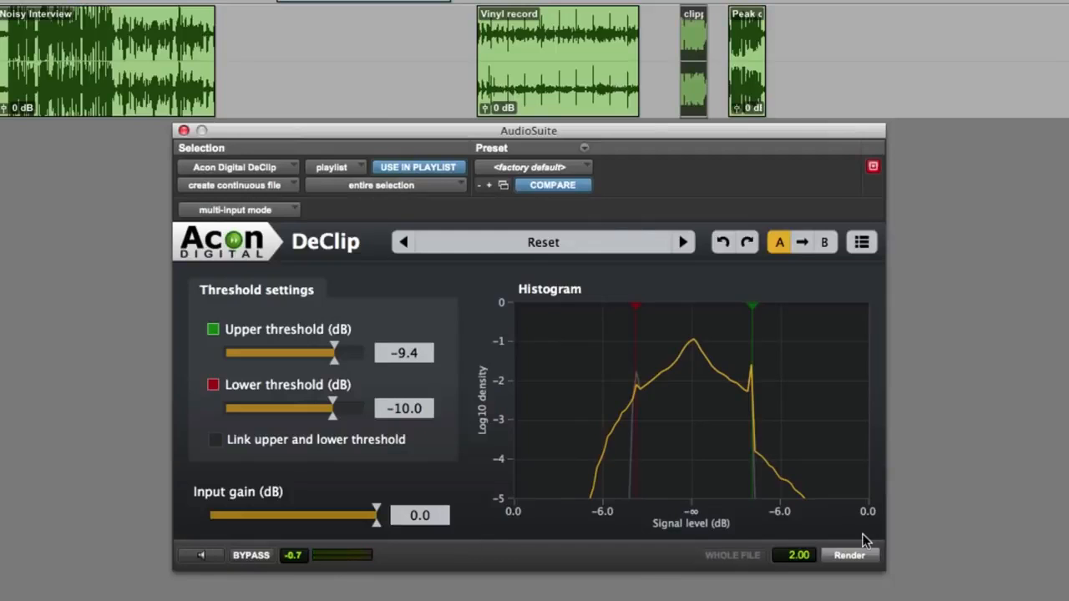
pyautogui.press('t')
pyautogui.press('t')
pyautogui.press('t')
pyautogui.press('t')
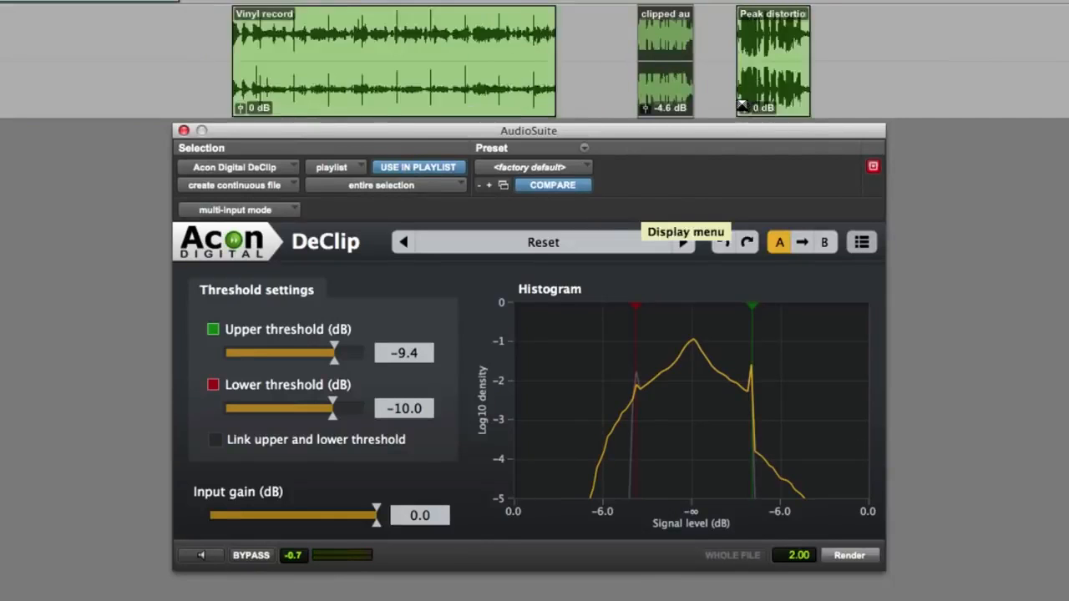
pyautogui.press('t')
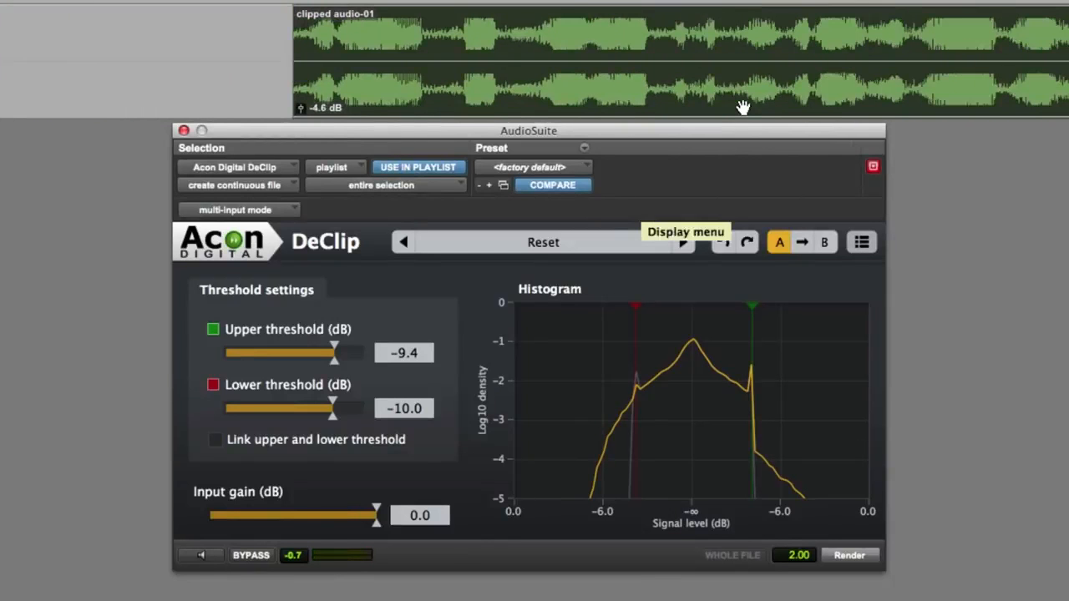